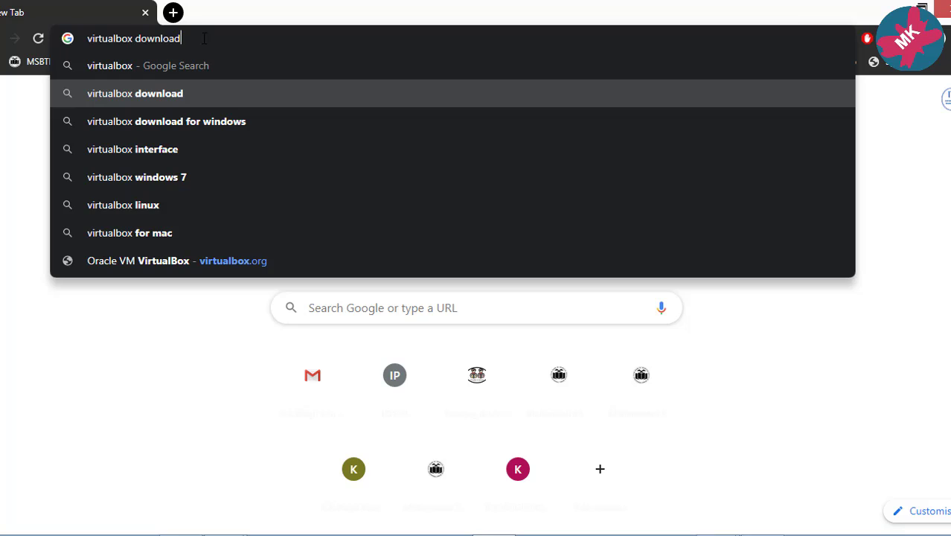
- Search the web for "virtualbox download" and download the VirtualBox 6.1.12 package for Windows hosts from virtualbox.org
{"action": "key", "text": "Return"}
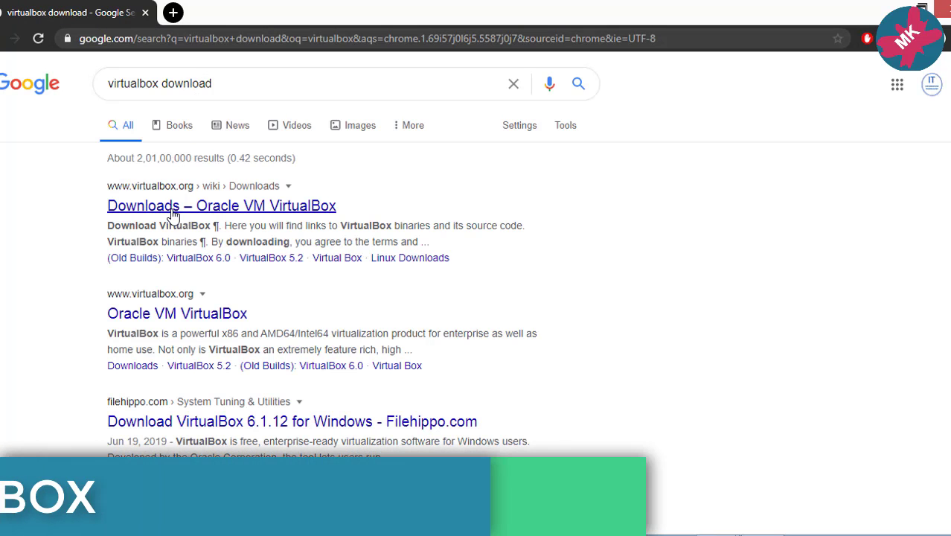
{"action": "left_click", "coordinate": [172, 214]}
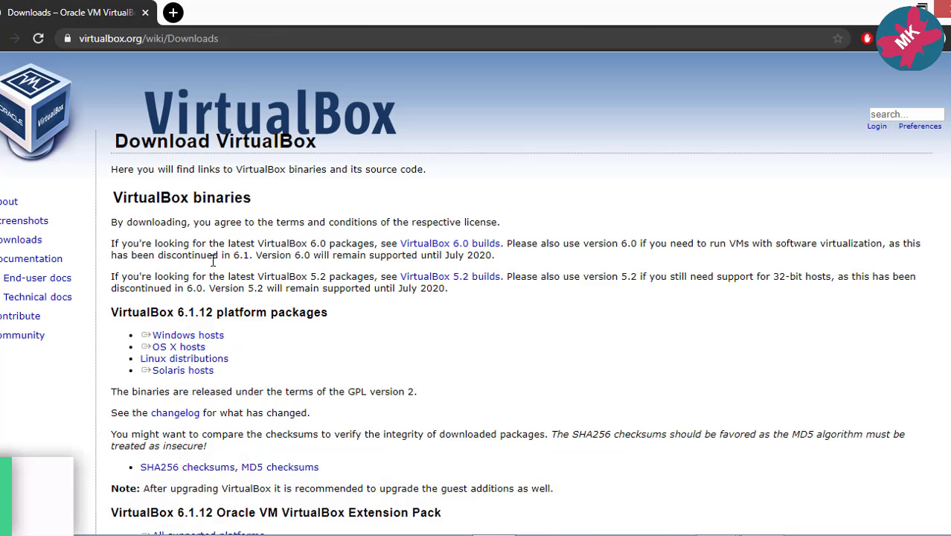
{"action": "scroll", "coordinate": [235, 272], "scroll_direction": "down", "scroll_amount": 1}
{"action": "triple_click", "coordinate": [189, 280]}
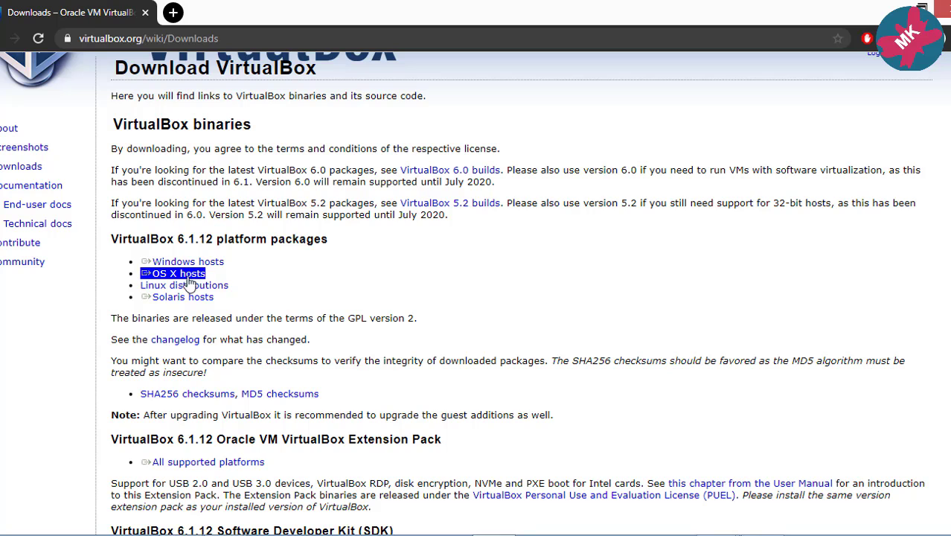
{"action": "triple_click", "coordinate": [189, 267]}
{"action": "left_click", "coordinate": [189, 267]}
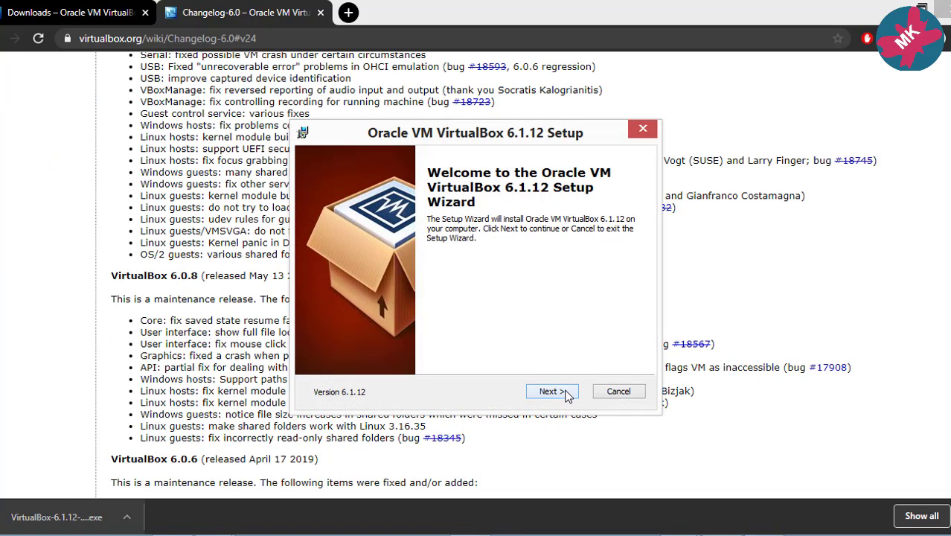
- Install Oracle VM VirtualBox 6.1.12 with the default features and shortcuts, including the Oracle USB device software, and open VirtualBox Manager
{"action": "left_click", "coordinate": [563, 392]}
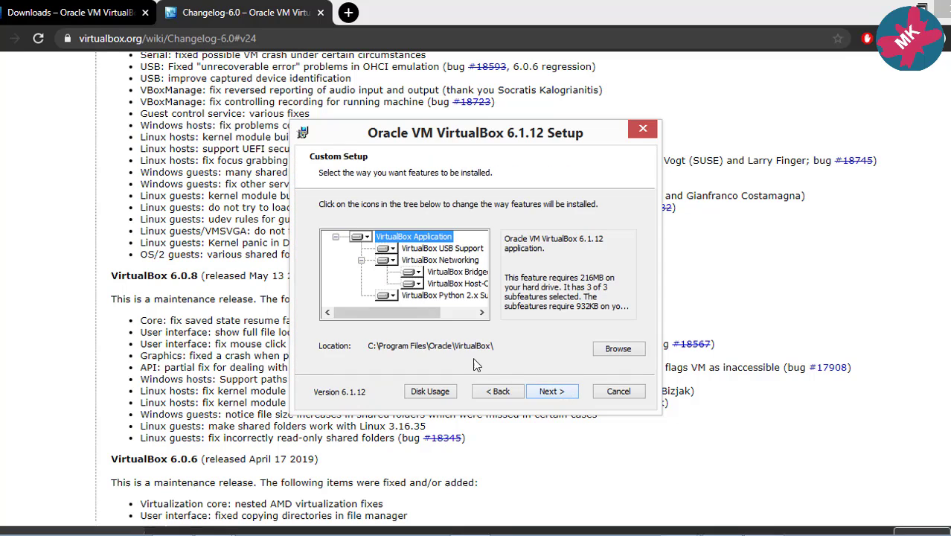
{"action": "left_click", "coordinate": [552, 392]}
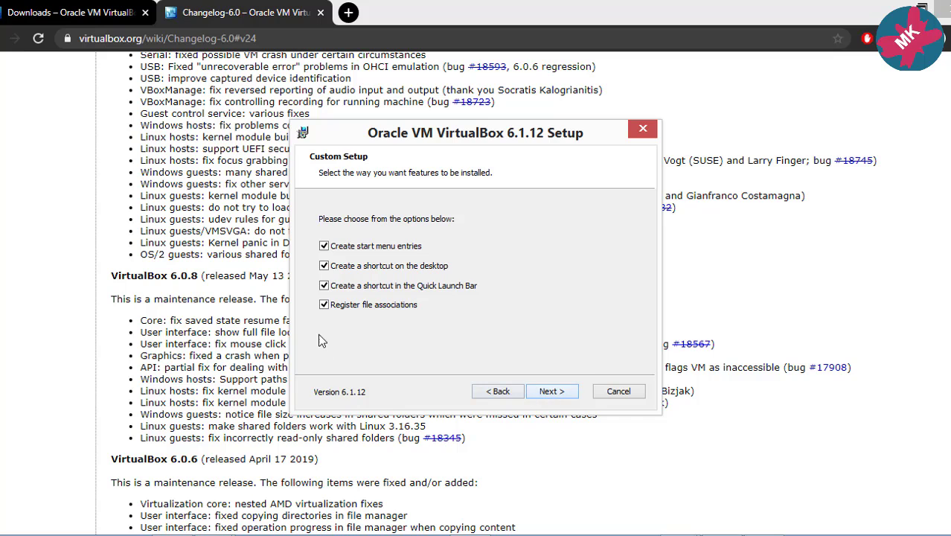
{"action": "left_click", "coordinate": [552, 393]}
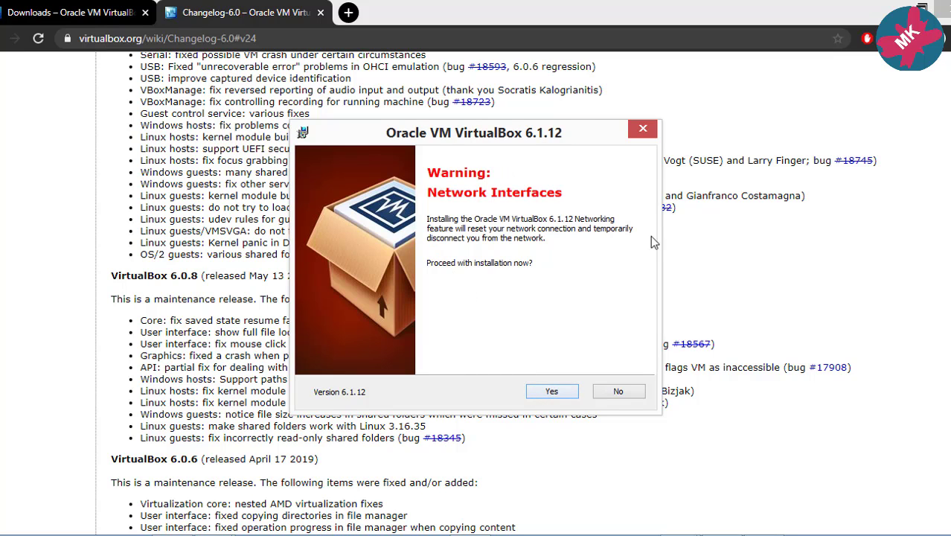
{"action": "left_click", "coordinate": [552, 391]}
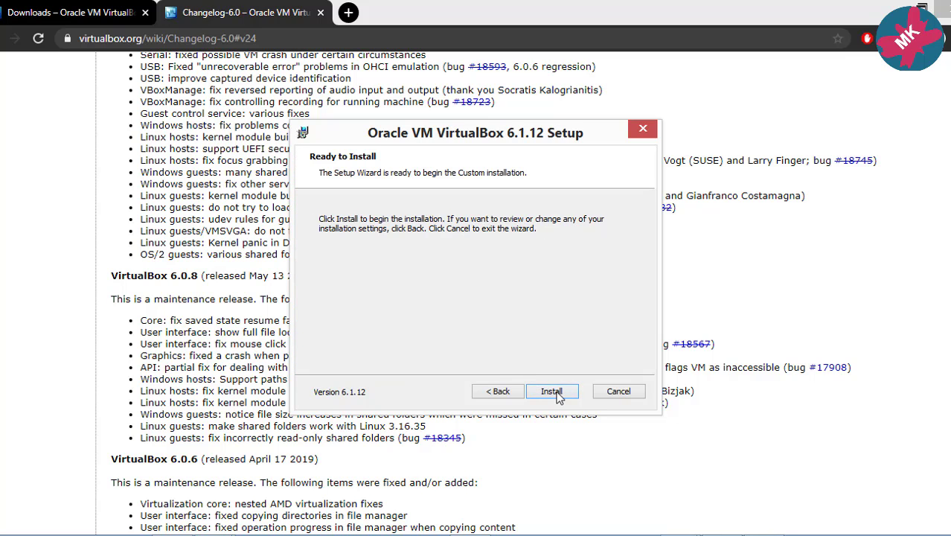
{"action": "left_click", "coordinate": [552, 393]}
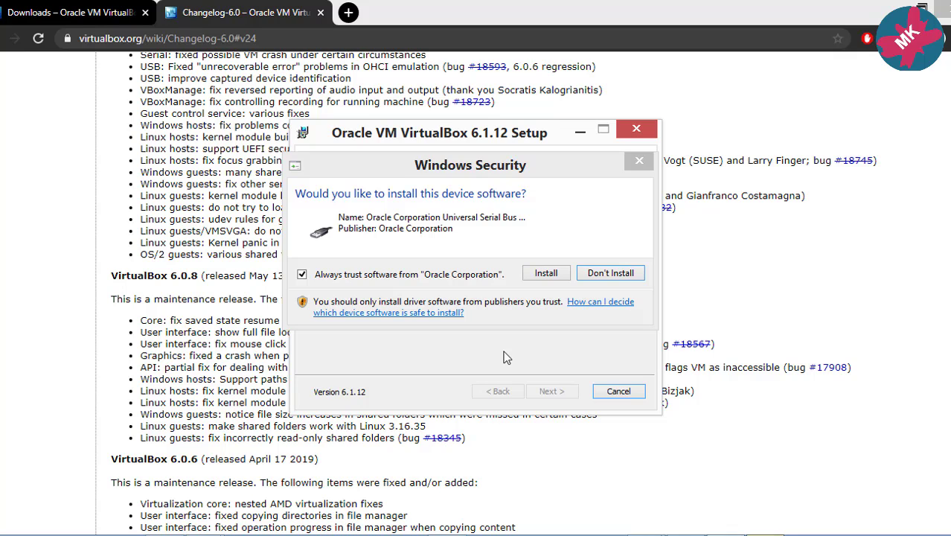
{"action": "left_click", "coordinate": [541, 273]}
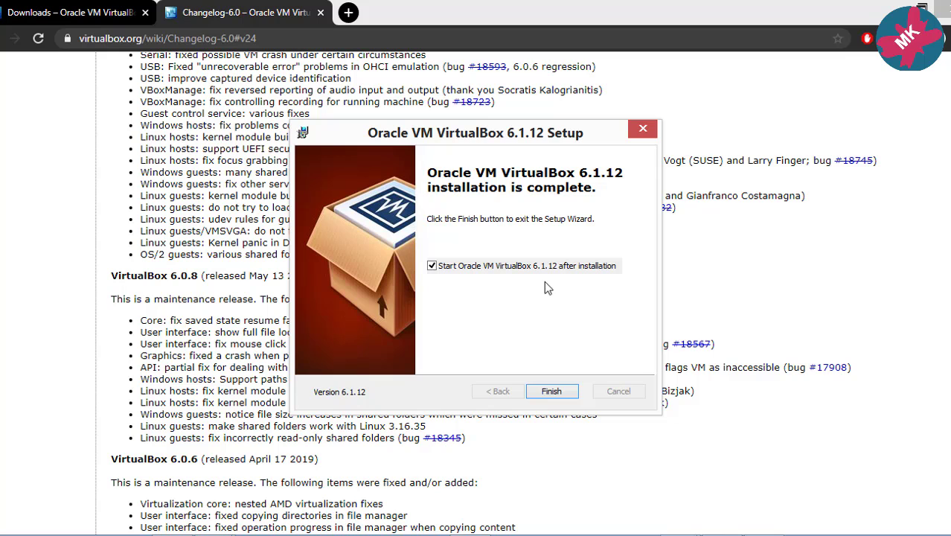
{"action": "left_click", "coordinate": [552, 391]}
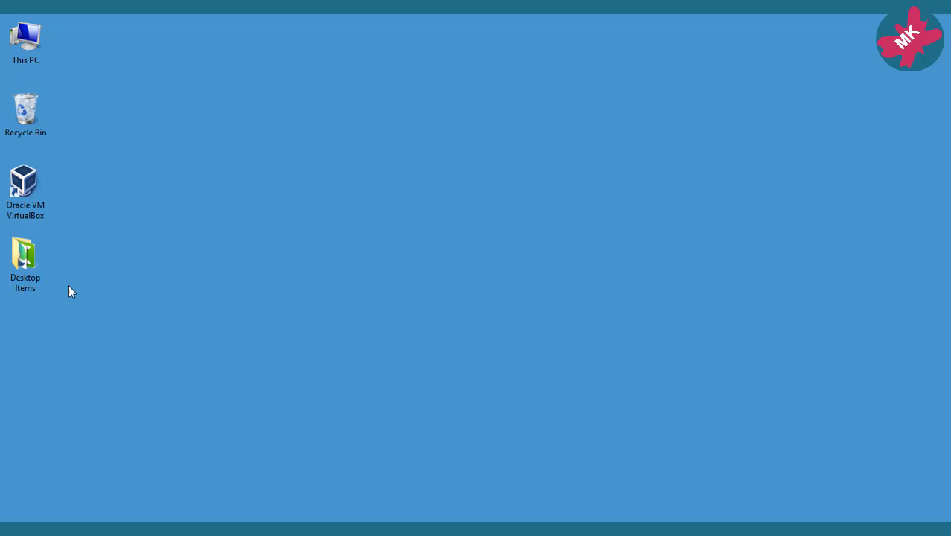
{"action": "double_click", "coordinate": [26, 209]}
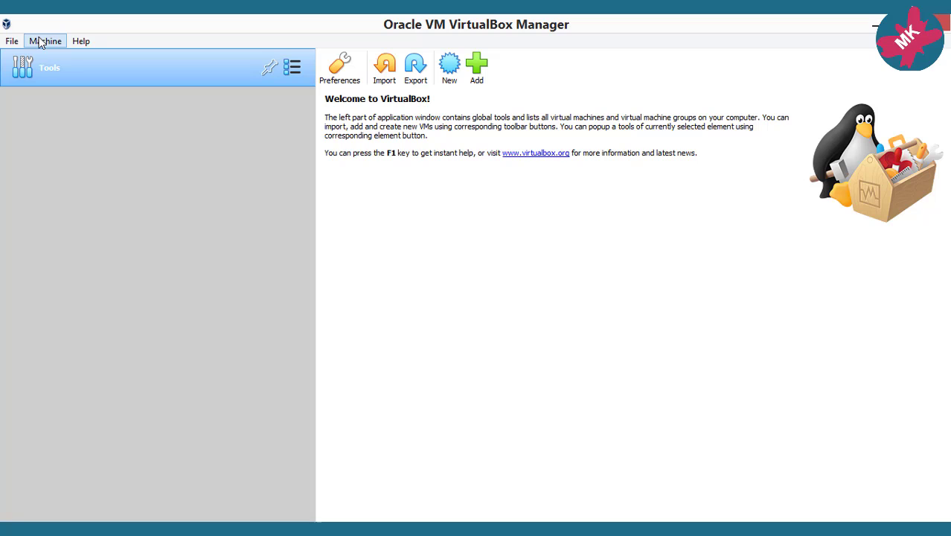
{"action": "left_click", "coordinate": [450, 67]}
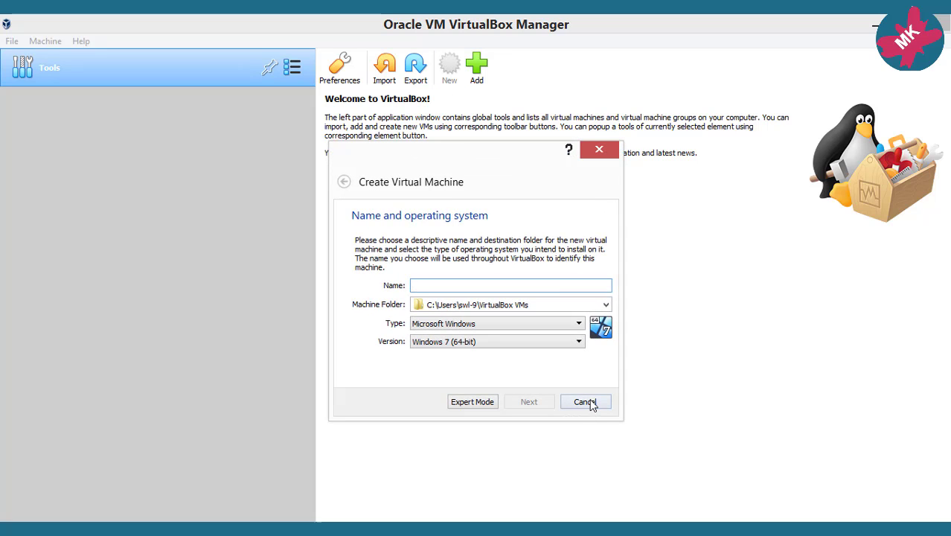
{"action": "left_click", "coordinate": [588, 402]}
{"action": "left_click", "coordinate": [43, 41]}
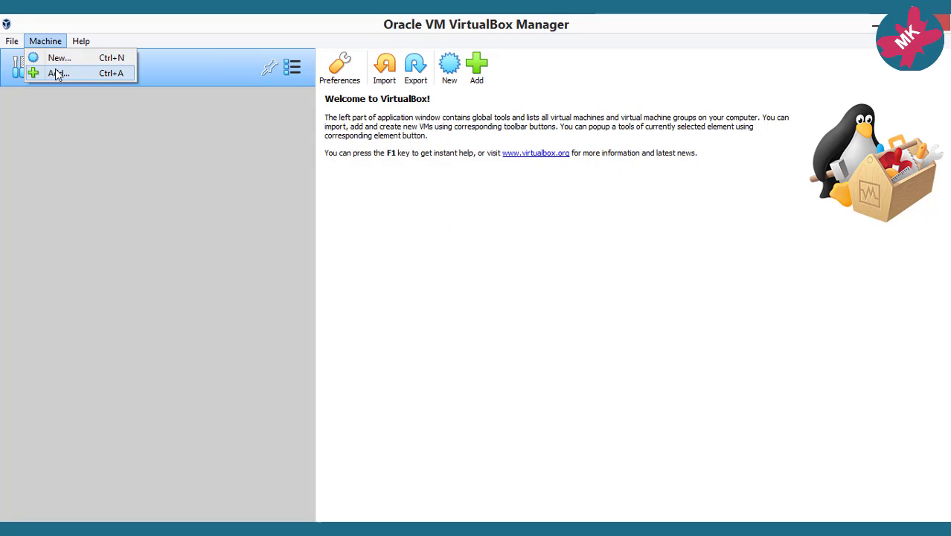
{"action": "left_click", "coordinate": [56, 73]}
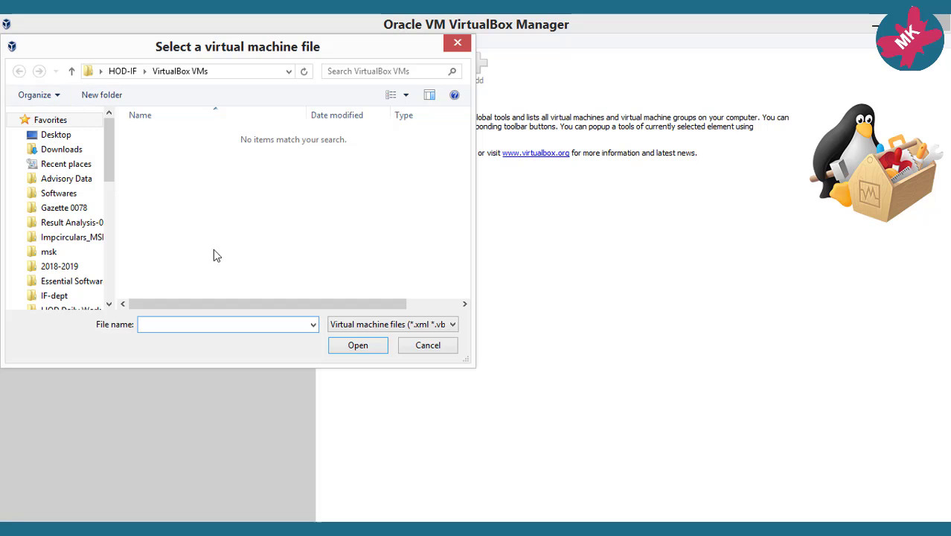
{"action": "left_click", "coordinate": [428, 346]}
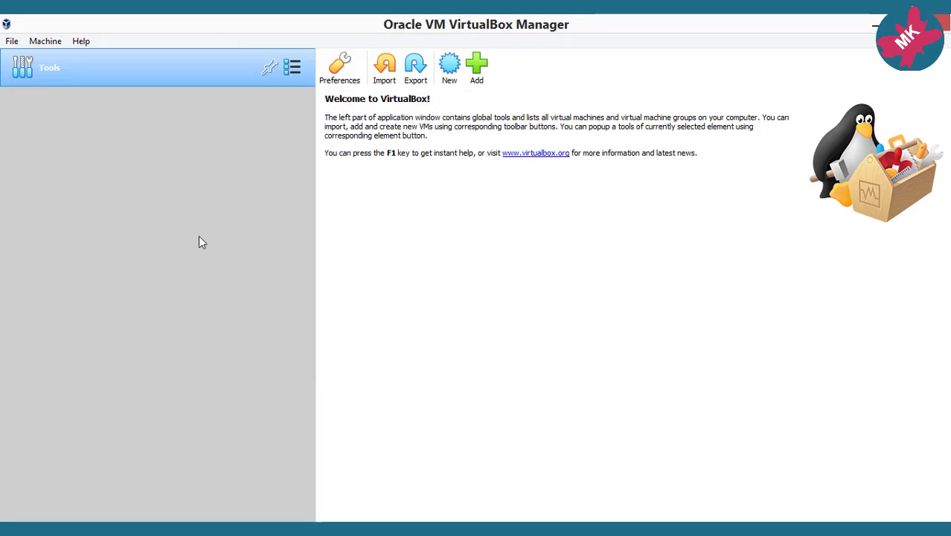
- Start a new virtual machine named ubuntu, of type Linux and version Ubuntu (64-bit), with 1926 MB of memory
{"action": "left_click", "coordinate": [45, 41]}
{"action": "left_click", "coordinate": [49, 59]}
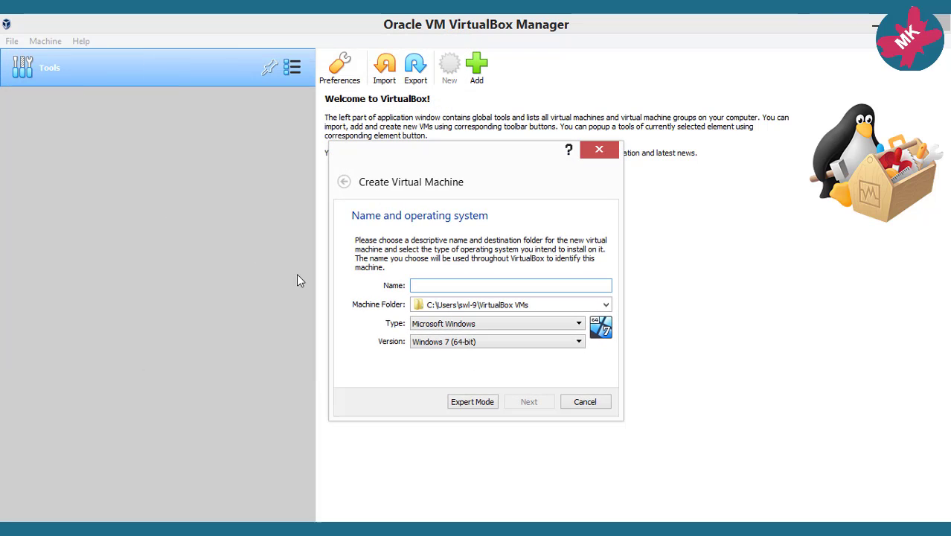
{"action": "type", "text": "ubuntu"}
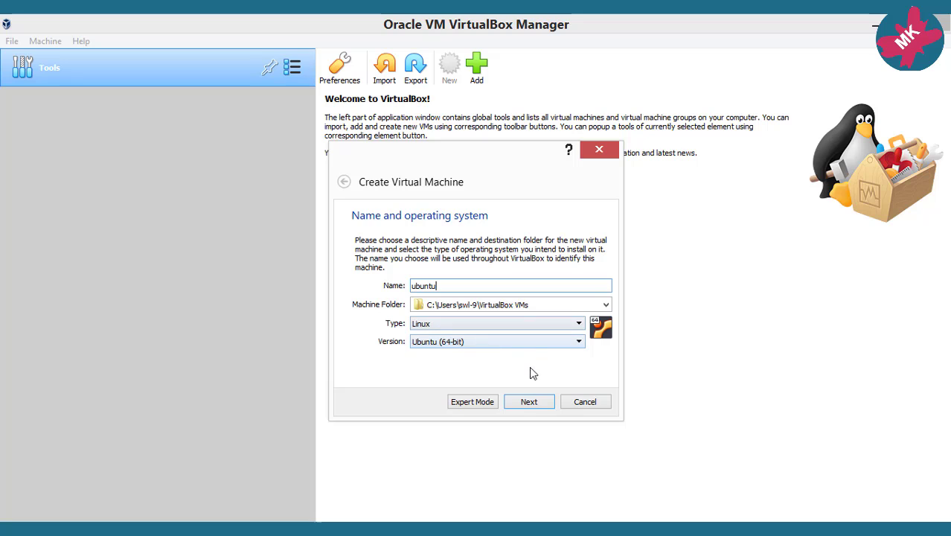
{"action": "left_click", "coordinate": [529, 402]}
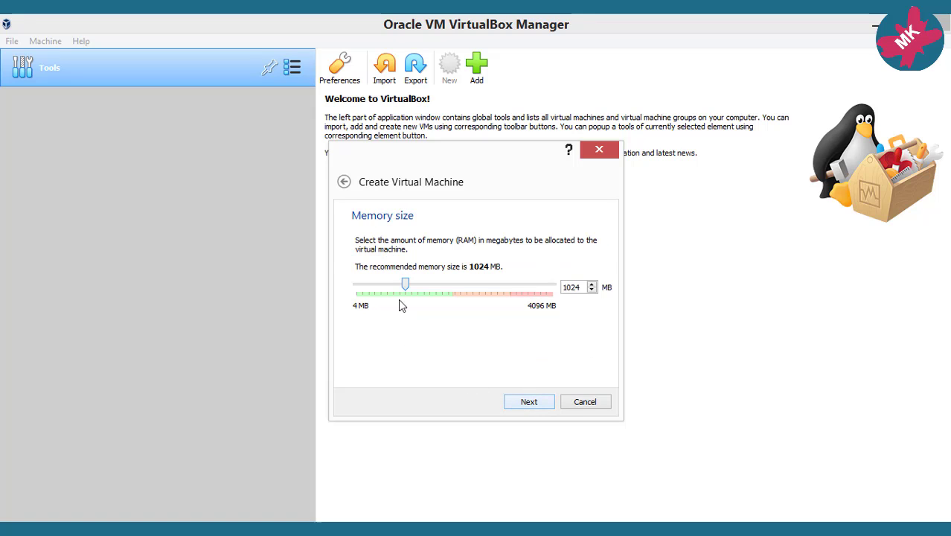
{"action": "left_click_drag", "start_coordinate": [405, 284], "coordinate": [448, 285]}
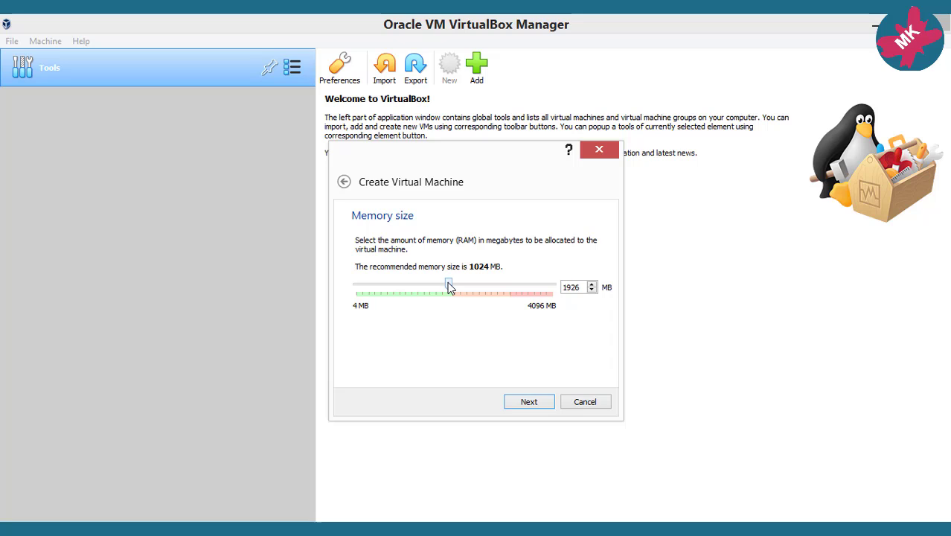
{"action": "left_click", "coordinate": [520, 405]}
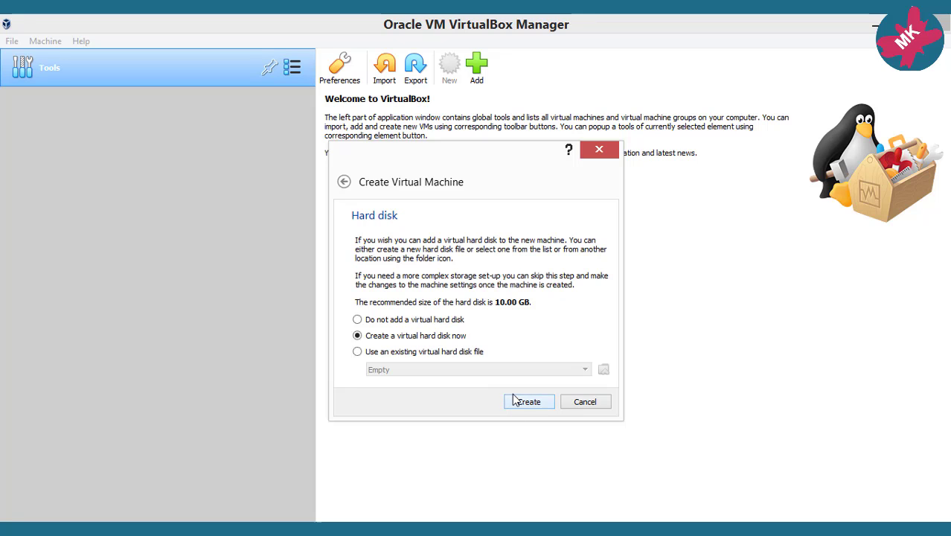
- Create a dynamically allocated VDI virtual hard disk of 20.13 GB for the machine in the default location
{"action": "left_click", "coordinate": [519, 406]}
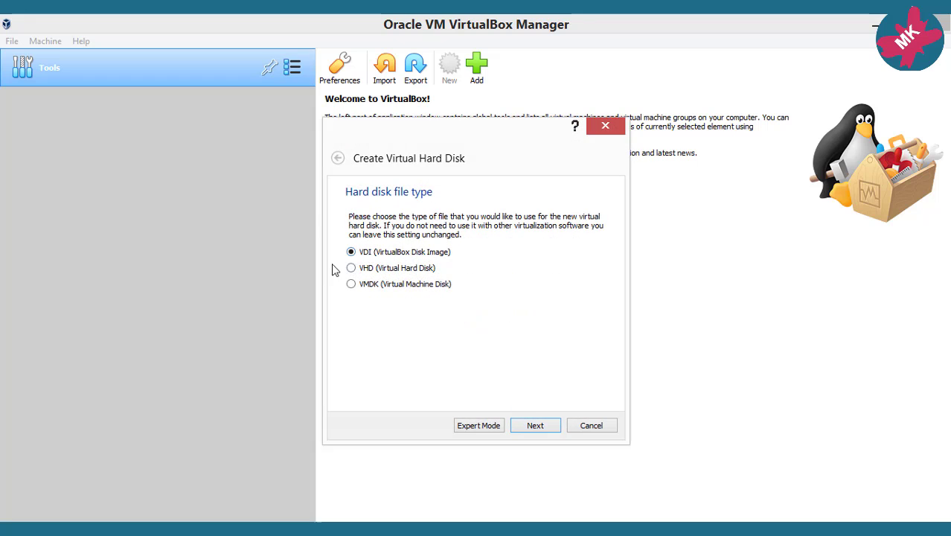
{"action": "left_click", "coordinate": [535, 427]}
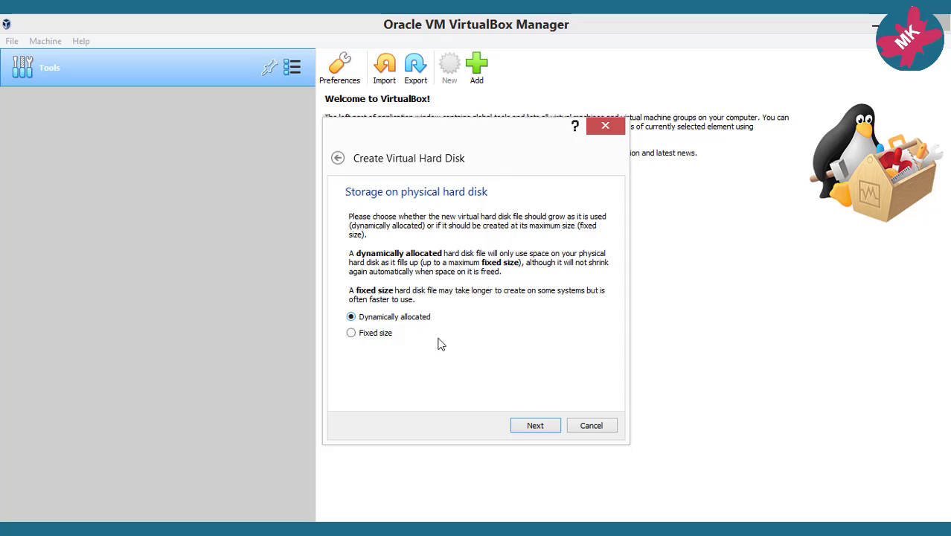
{"action": "left_click", "coordinate": [537, 426]}
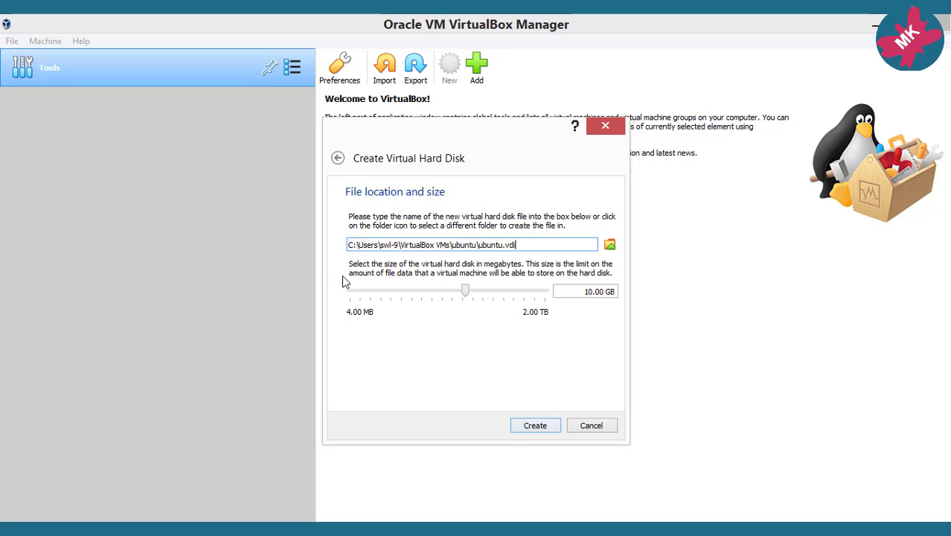
{"action": "left_click_drag", "start_coordinate": [465, 294], "coordinate": [476, 296]}
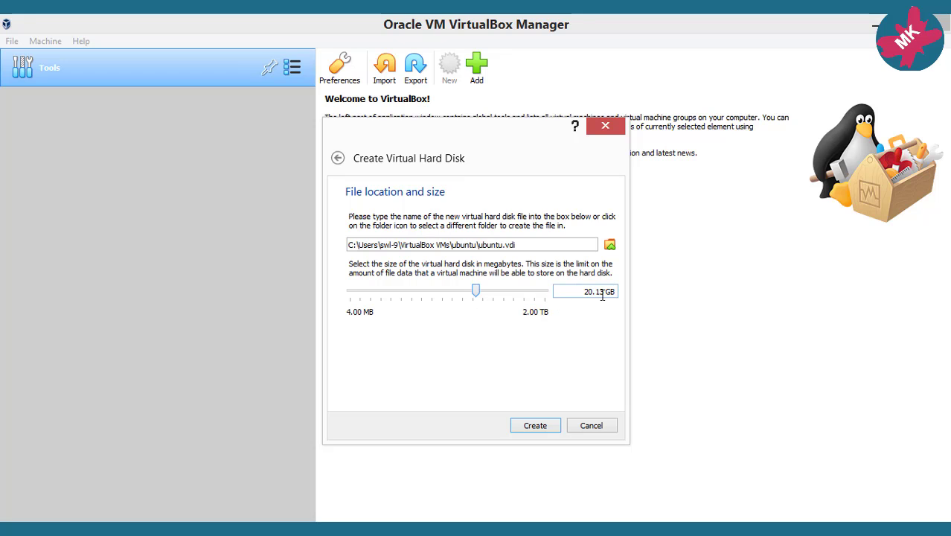
{"action": "left_click", "coordinate": [544, 423]}
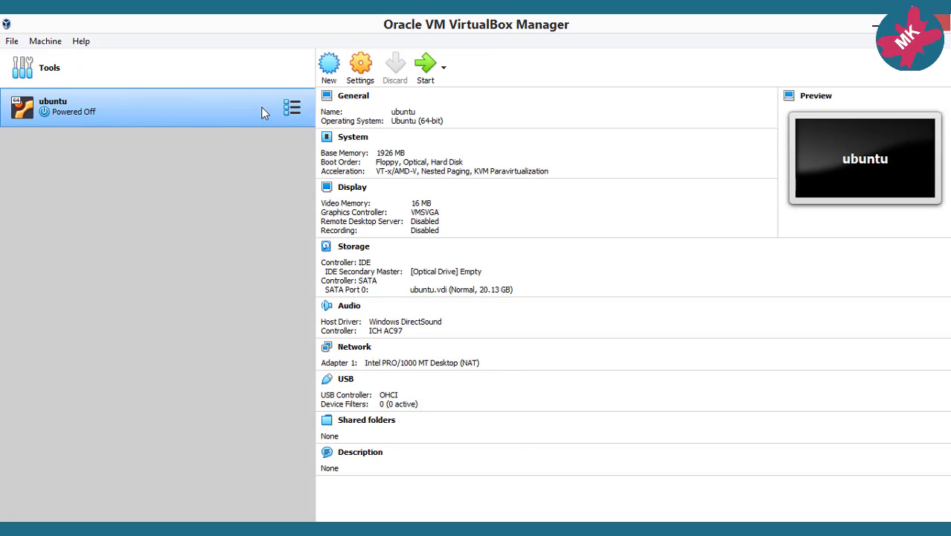
- Set the ubuntu machine's Shared Clipboard and Drag'n'Drop to Bidirectional, and review its description and disk encryption settings
{"action": "left_click", "coordinate": [361, 75]}
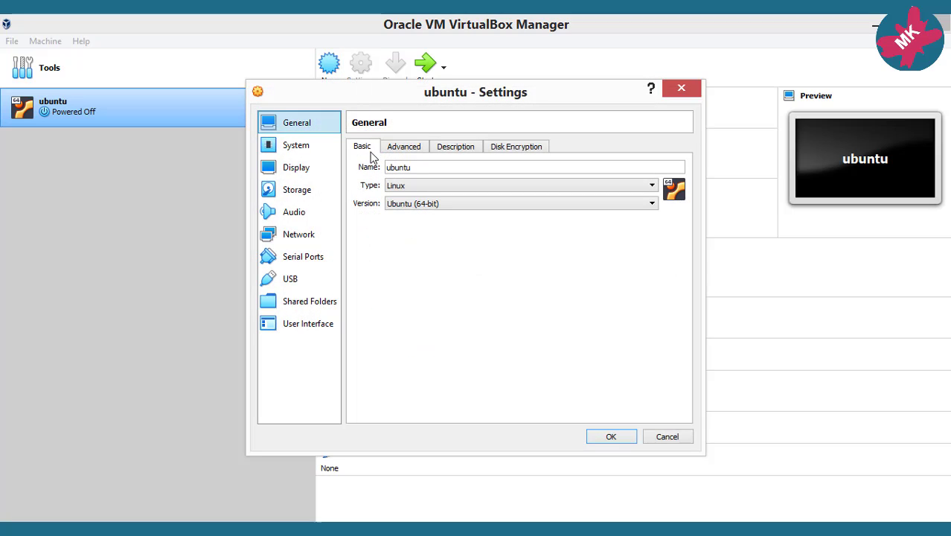
{"action": "left_click", "coordinate": [402, 147]}
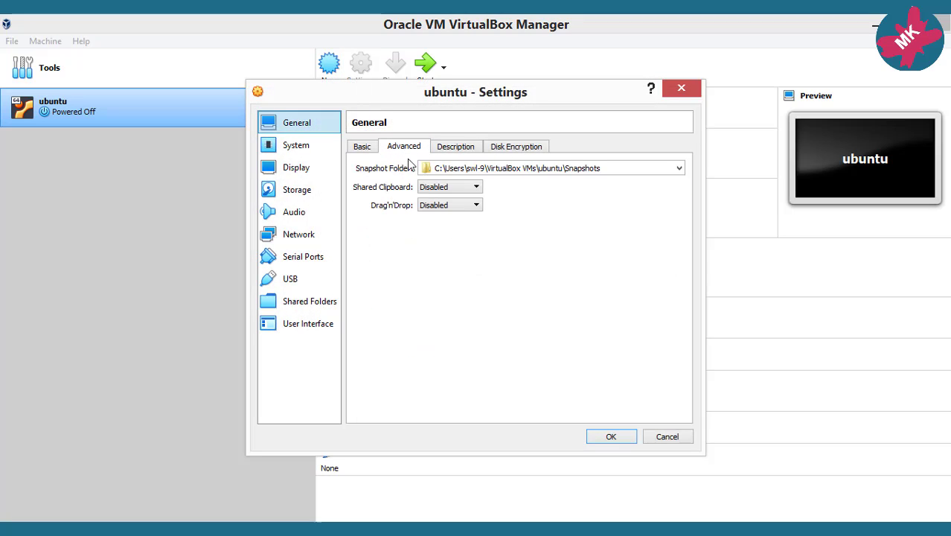
{"action": "left_click", "coordinate": [450, 187]}
{"action": "left_click", "coordinate": [449, 226]}
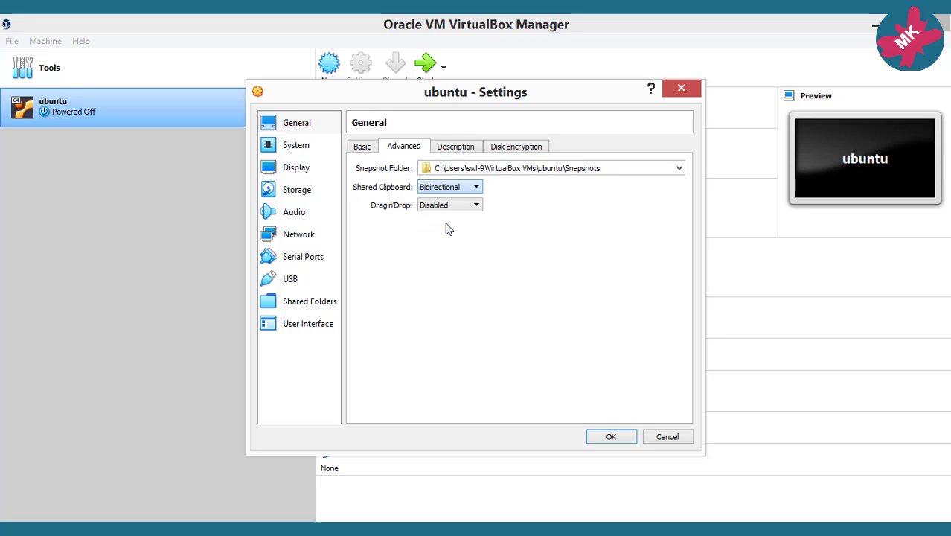
{"action": "left_click", "coordinate": [446, 207]}
{"action": "left_click", "coordinate": [440, 239]}
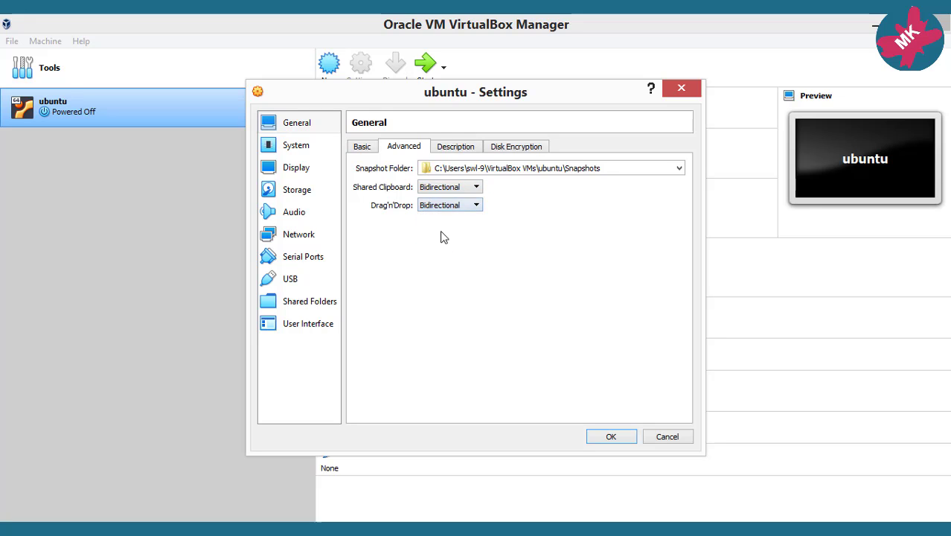
{"action": "left_click", "coordinate": [455, 148]}
{"action": "left_click", "coordinate": [510, 153]}
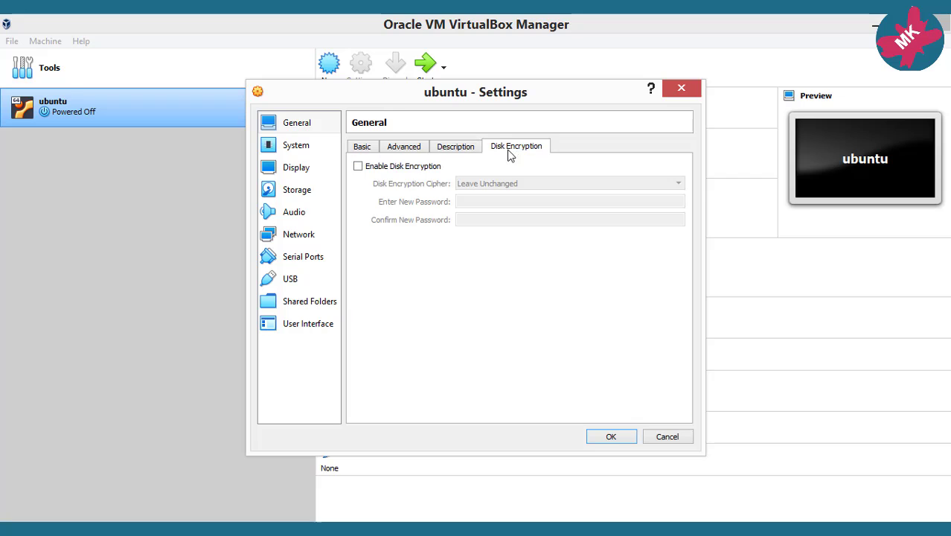
- Disable Floppy in the machine's boot order and arrange Optical first and Hard Disk second
{"action": "left_click", "coordinate": [301, 148]}
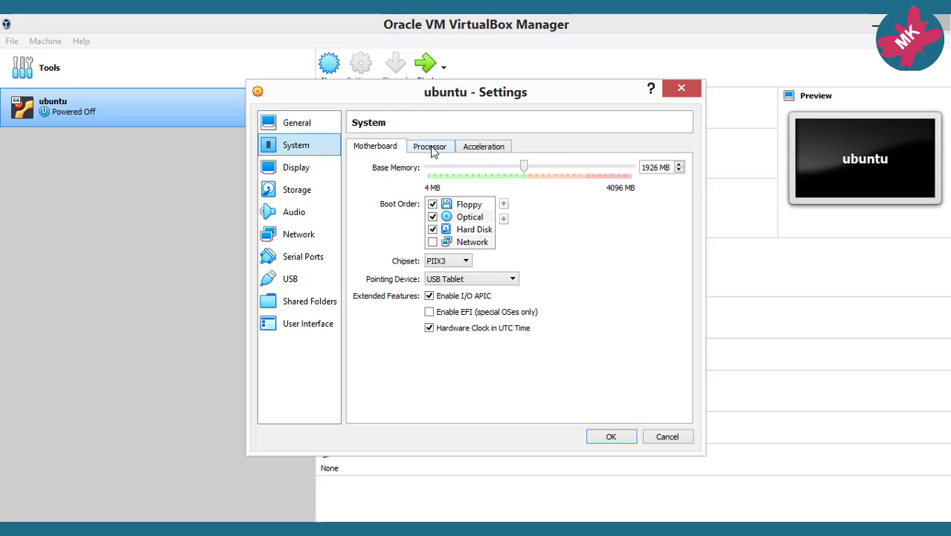
{"action": "left_click", "coordinate": [433, 204]}
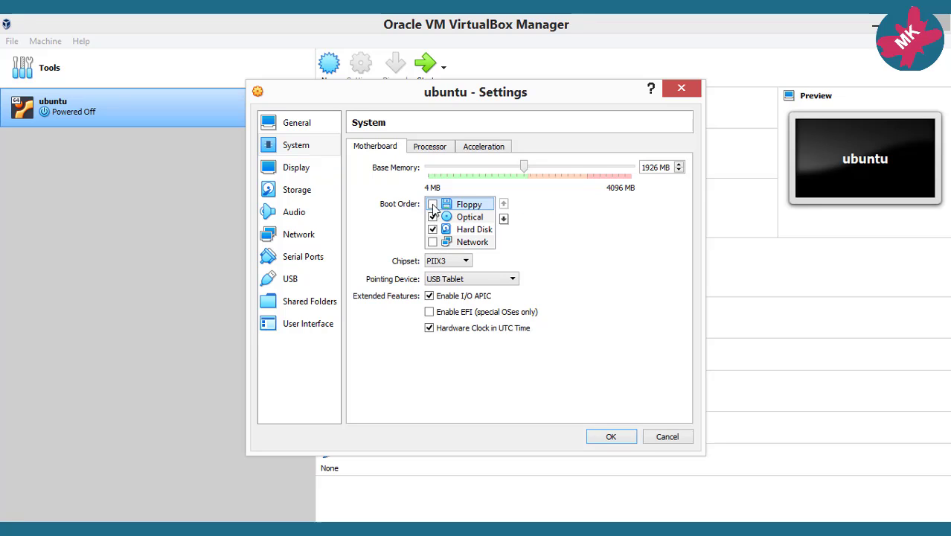
{"action": "left_click", "coordinate": [475, 218]}
{"action": "left_click", "coordinate": [503, 205]}
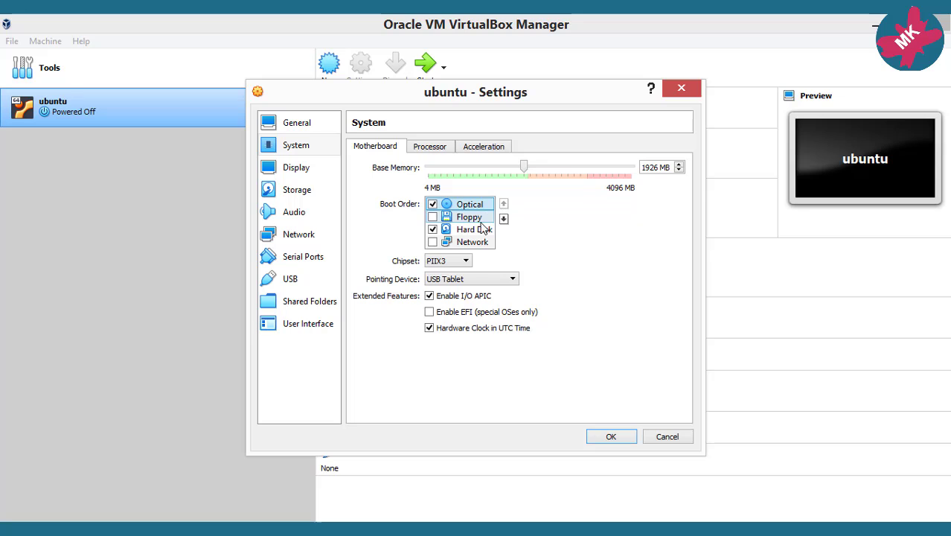
{"action": "left_click", "coordinate": [475, 229]}
{"action": "left_click", "coordinate": [503, 206]}
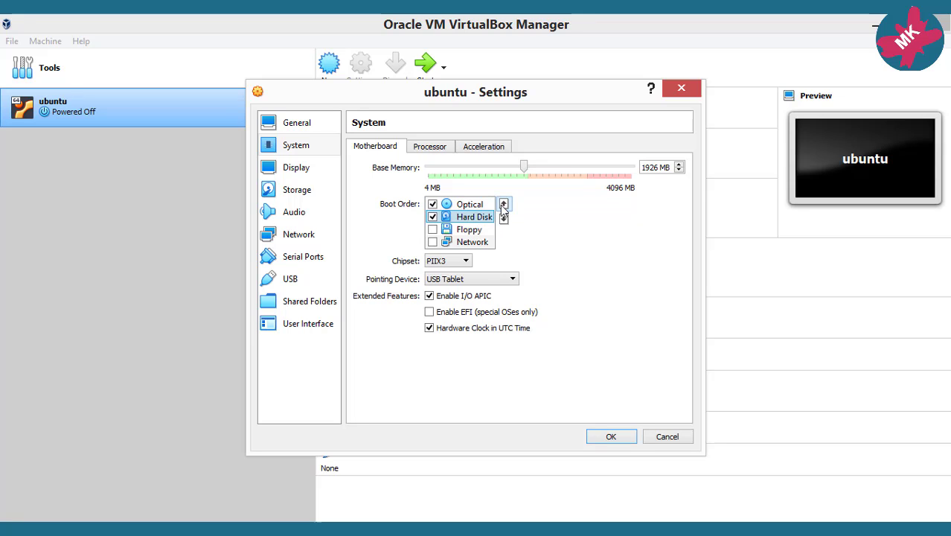
- Set the ubuntu machine's processor count to 4, and review its acceleration and display settings
{"action": "left_click", "coordinate": [431, 149]}
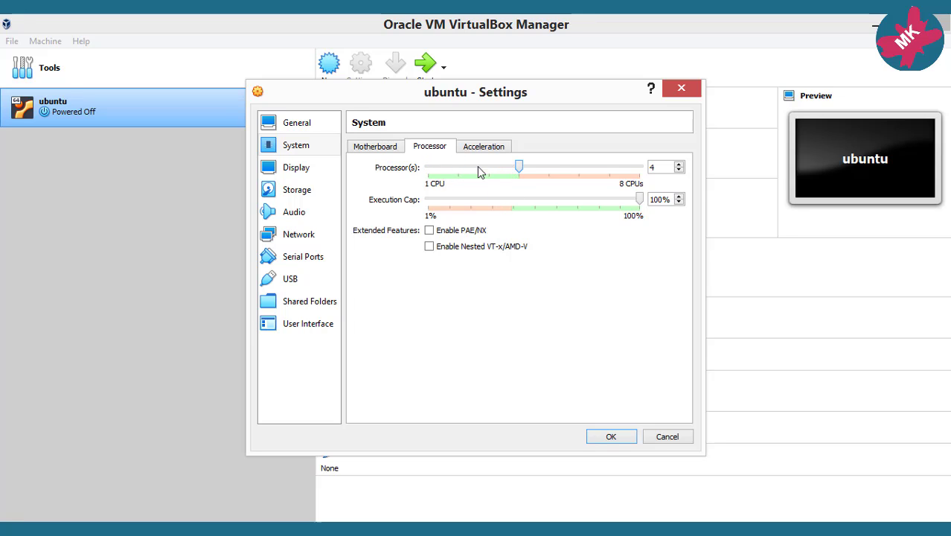
{"action": "left_click", "coordinate": [471, 148]}
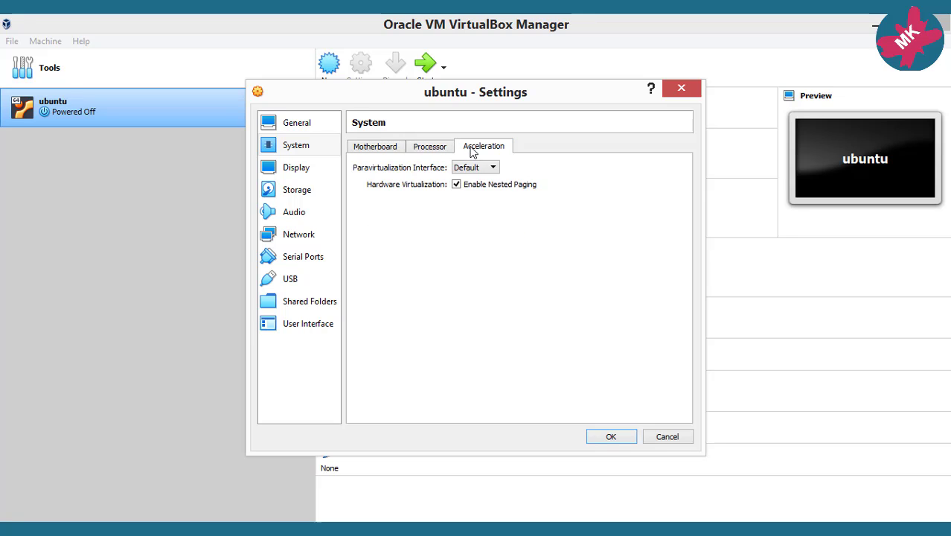
{"action": "left_click", "coordinate": [365, 149]}
{"action": "left_click", "coordinate": [299, 177]}
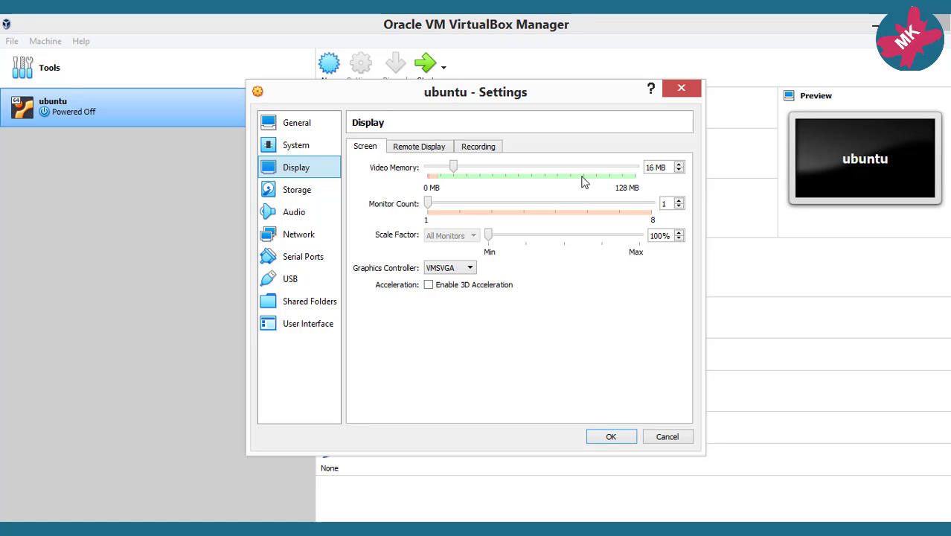
- Attach ubuntu-18.04-desktop-amd64.iso from the E: Softwares folder to the machine's empty IDE optical drive and save the settings
{"action": "left_click", "coordinate": [313, 192]}
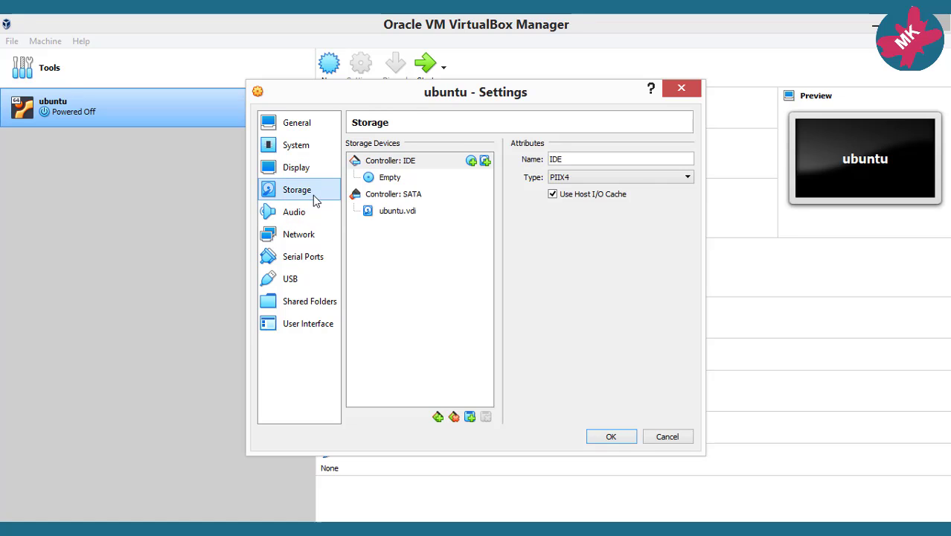
{"action": "left_click", "coordinate": [384, 180]}
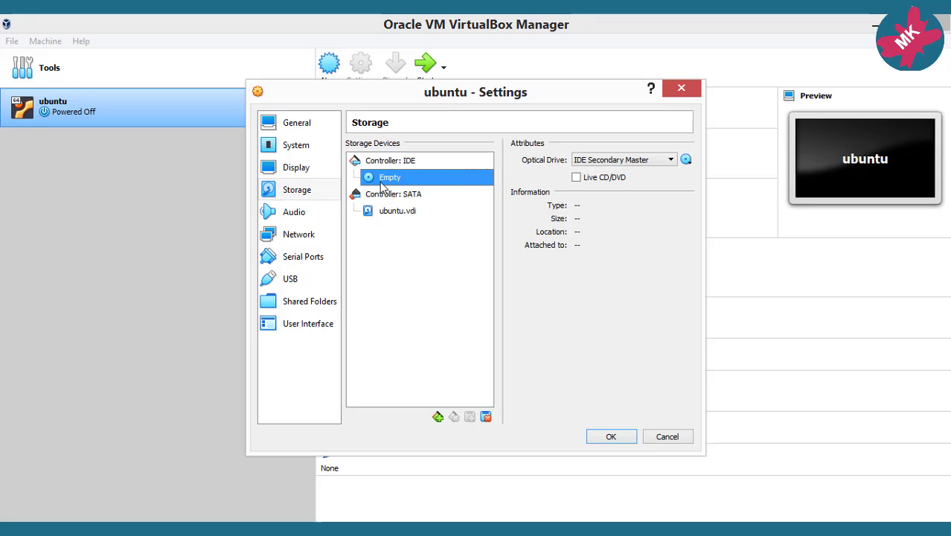
{"action": "left_click", "coordinate": [686, 162]}
{"action": "left_click", "coordinate": [707, 178]}
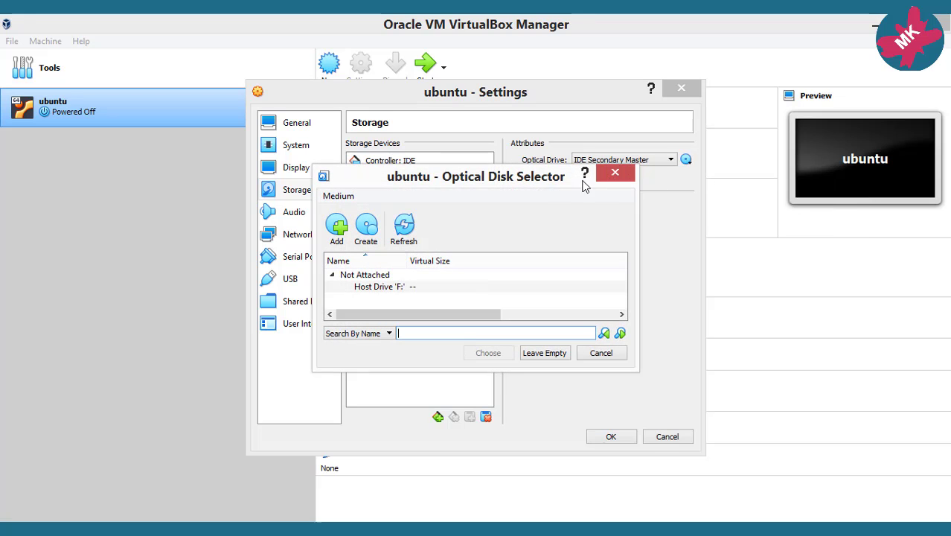
{"action": "left_click", "coordinate": [336, 227]}
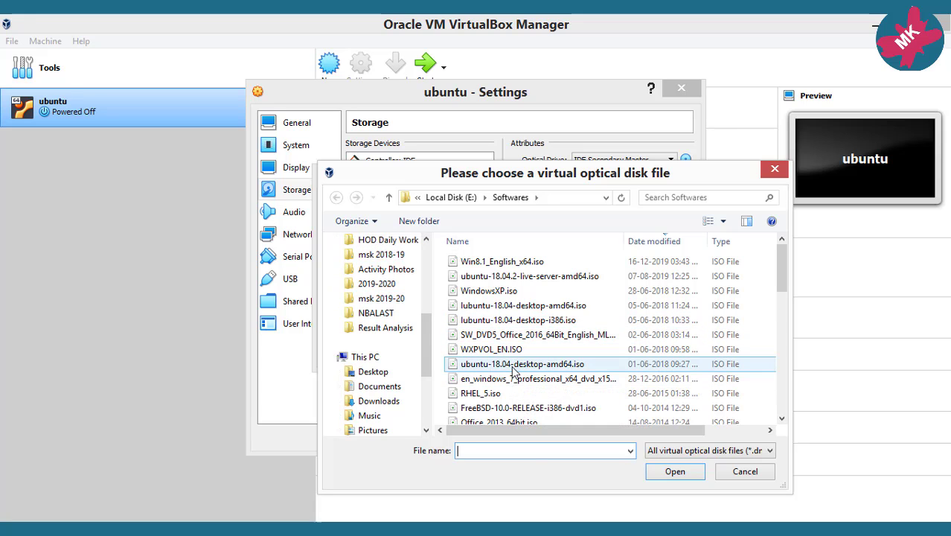
{"action": "left_click", "coordinate": [521, 364]}
{"action": "left_click", "coordinate": [675, 476]}
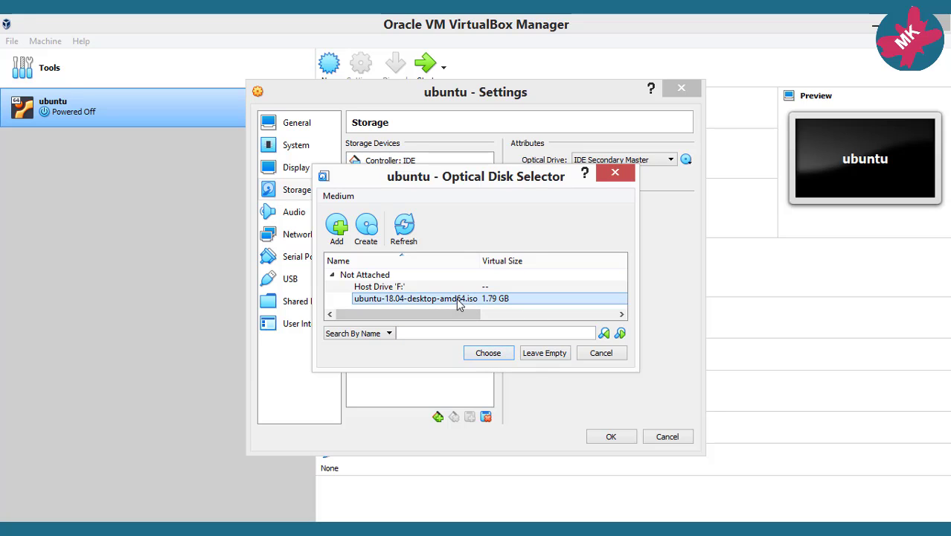
{"action": "left_click", "coordinate": [483, 353]}
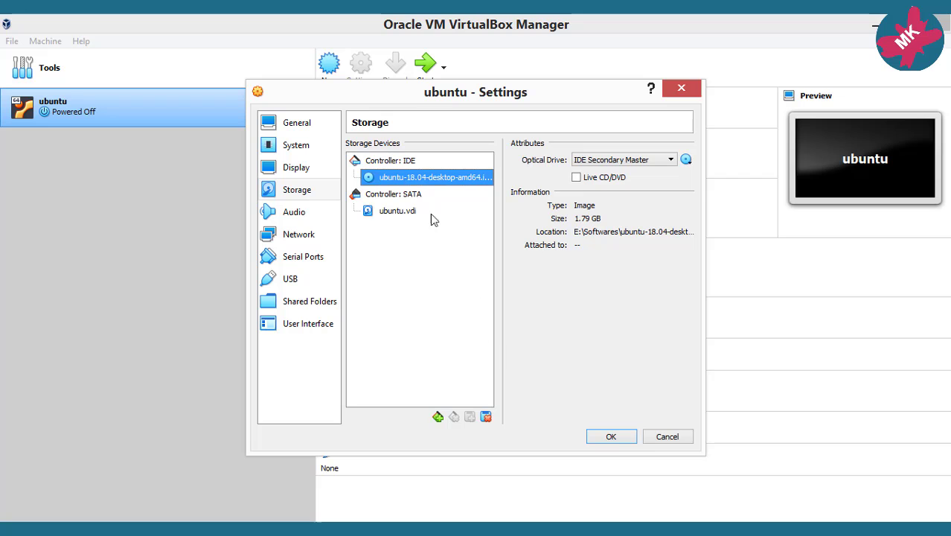
{"action": "left_click", "coordinate": [609, 437]}
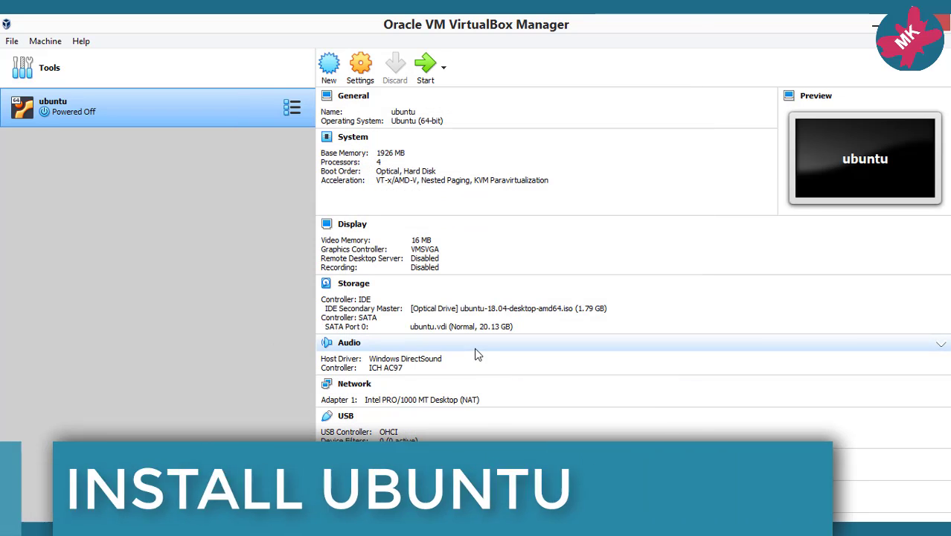
- Start the ubuntu machine, maximize its window and dismiss the keyboard capture notice
{"action": "left_click", "coordinate": [425, 70]}
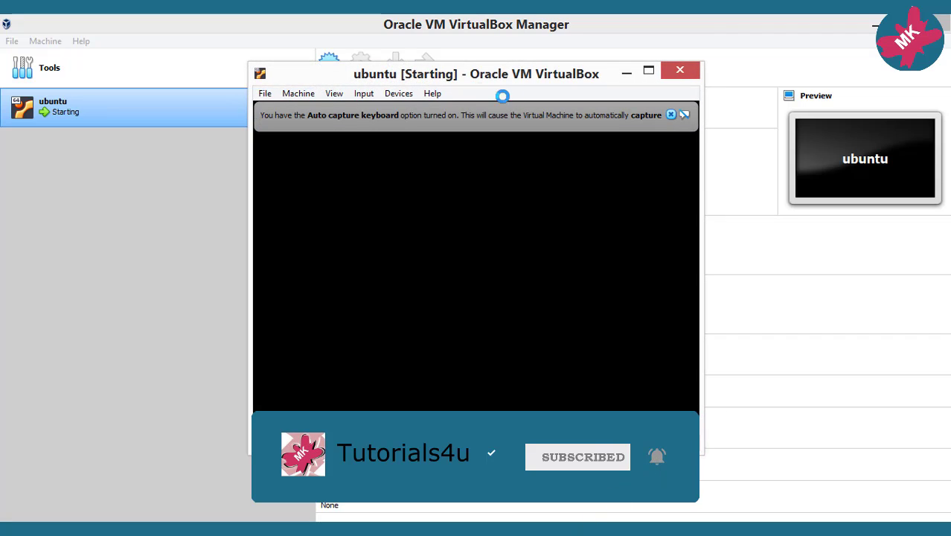
{"action": "left_click", "coordinate": [649, 72]}
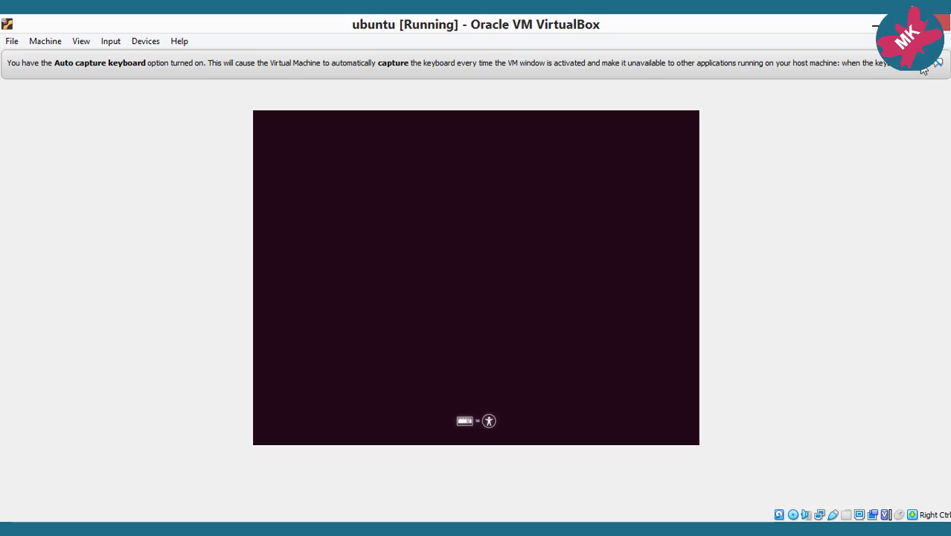
{"action": "left_click", "coordinate": [921, 67]}
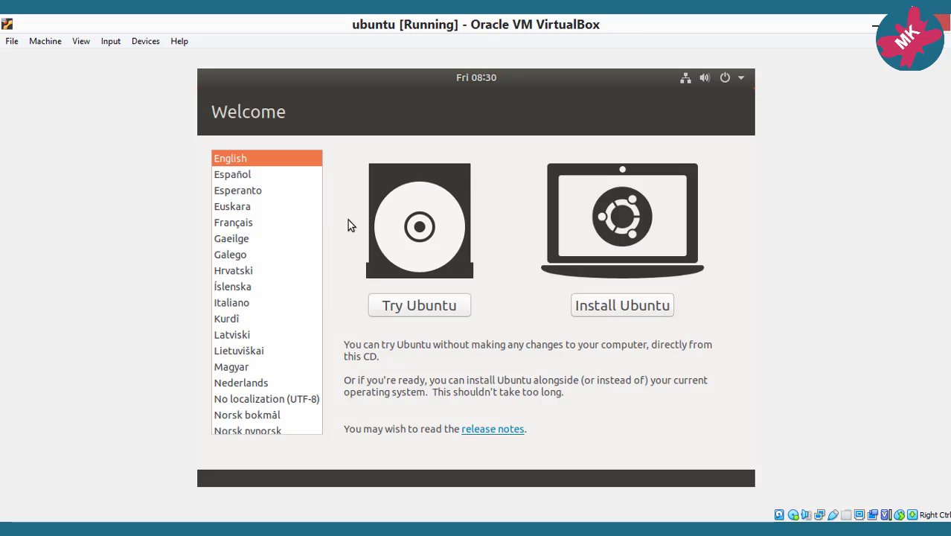
- Begin installing Ubuntu in English with the English (US) keyboard layout, as a normal installation without downloading updates
{"action": "left_click", "coordinate": [612, 306]}
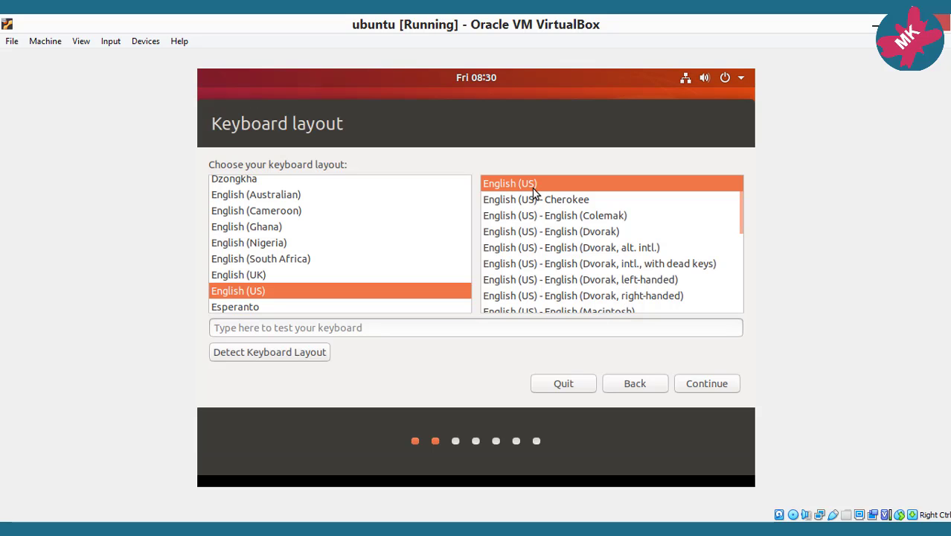
{"action": "left_click", "coordinate": [704, 384]}
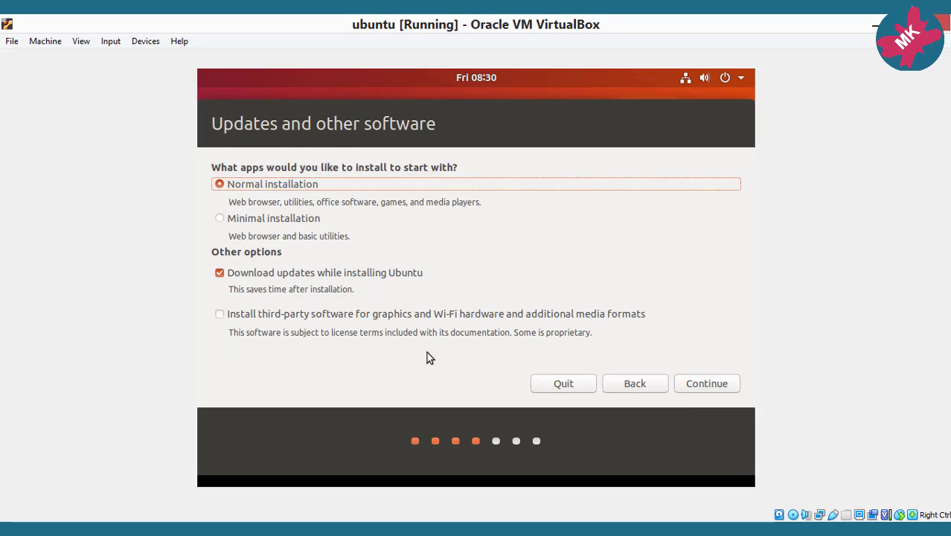
{"action": "left_click", "coordinate": [220, 274]}
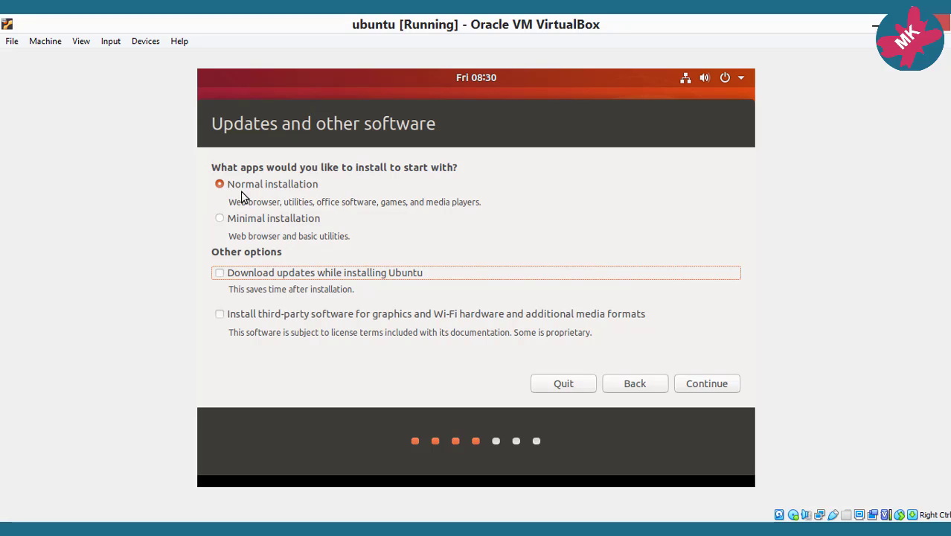
{"action": "left_click", "coordinate": [706, 381]}
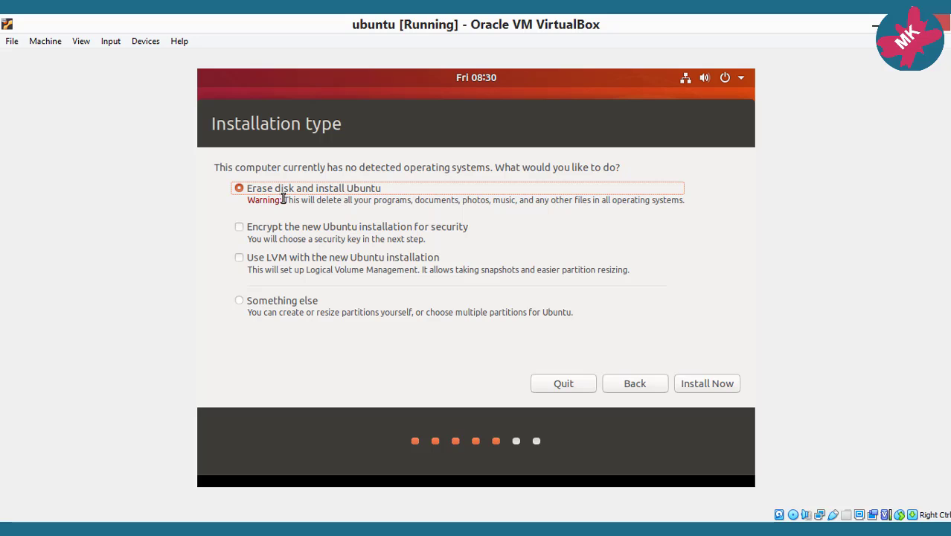
- Choose to erase the disk and install Ubuntu, approve writing the disk changes, and accept Kolkata as the location
{"action": "left_click", "coordinate": [694, 385]}
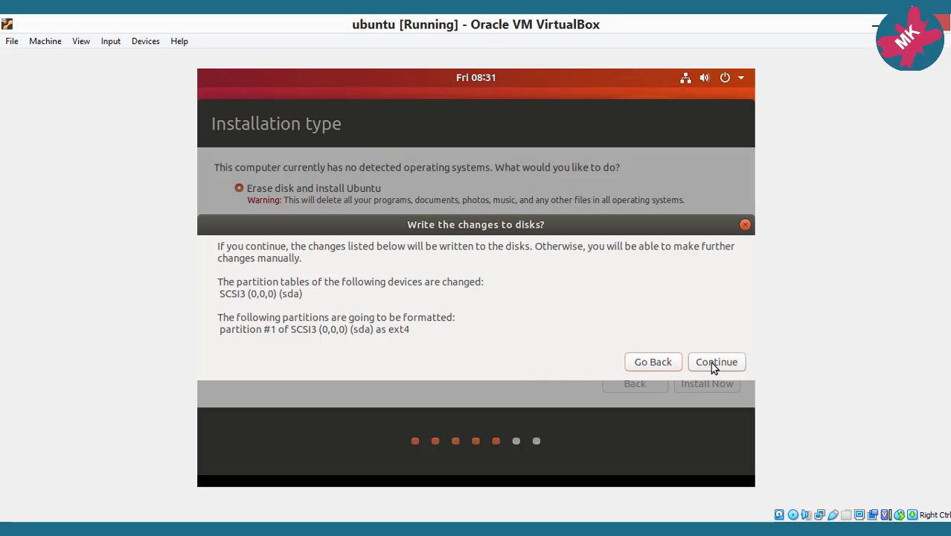
{"action": "left_click", "coordinate": [715, 363]}
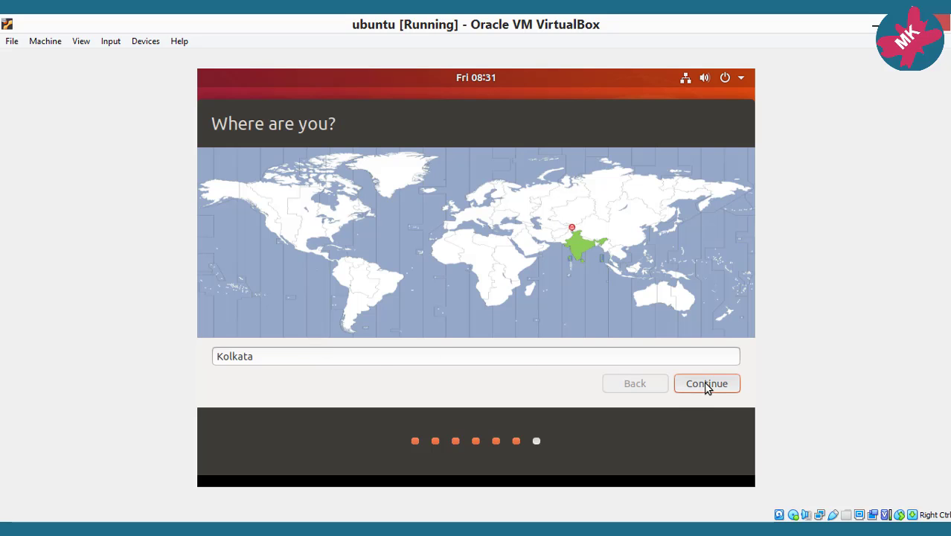
{"action": "left_click", "coordinate": [704, 381]}
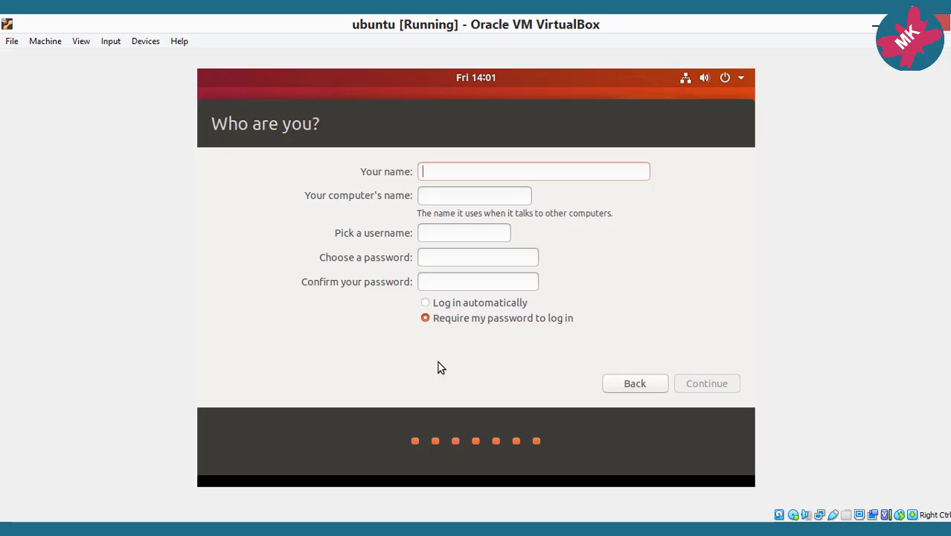
- Create the user account ifdept on computer ifdept-VirtualBox, enter and confirm its password, require it for login, and continue the installation
{"action": "type", "text": "ifdept"}
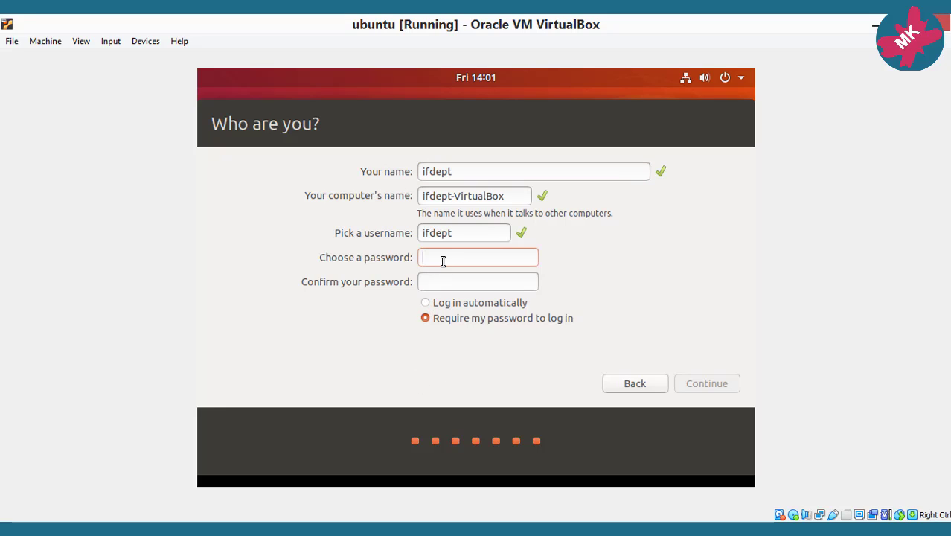
{"action": "type", "text": "******"}
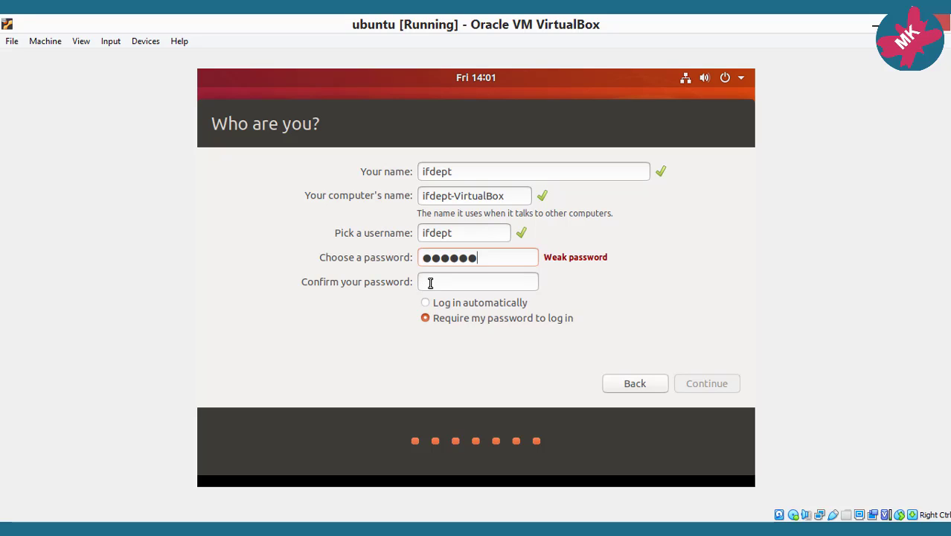
{"action": "type", "text": "******"}
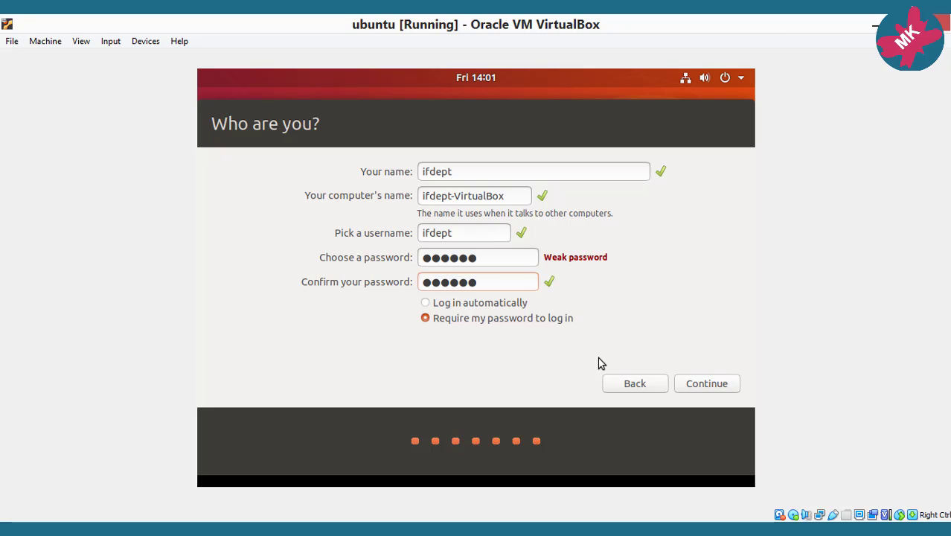
{"action": "left_click", "coordinate": [711, 387]}
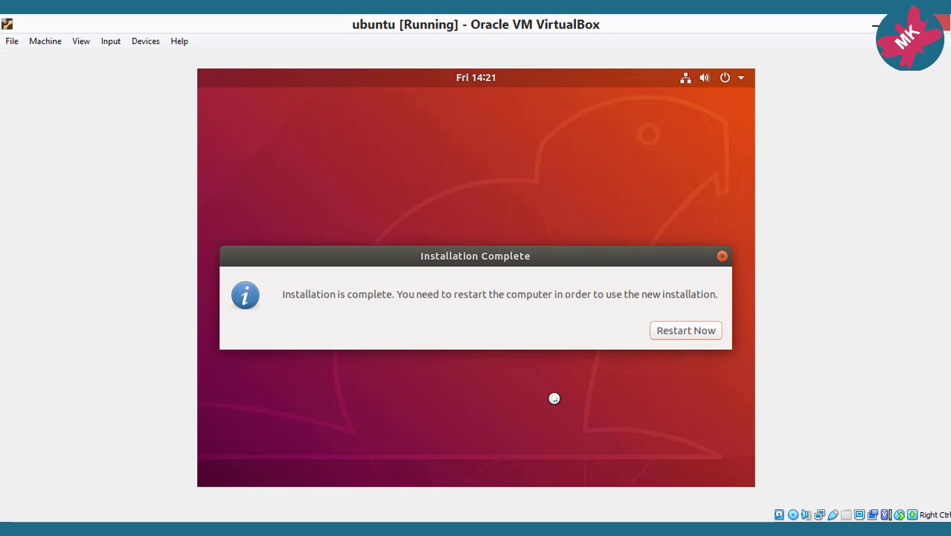
- Restart the machine after the installation and sign in as ifdept with the account password
{"action": "left_click", "coordinate": [671, 332]}
{"action": "left_click", "coordinate": [684, 327]}
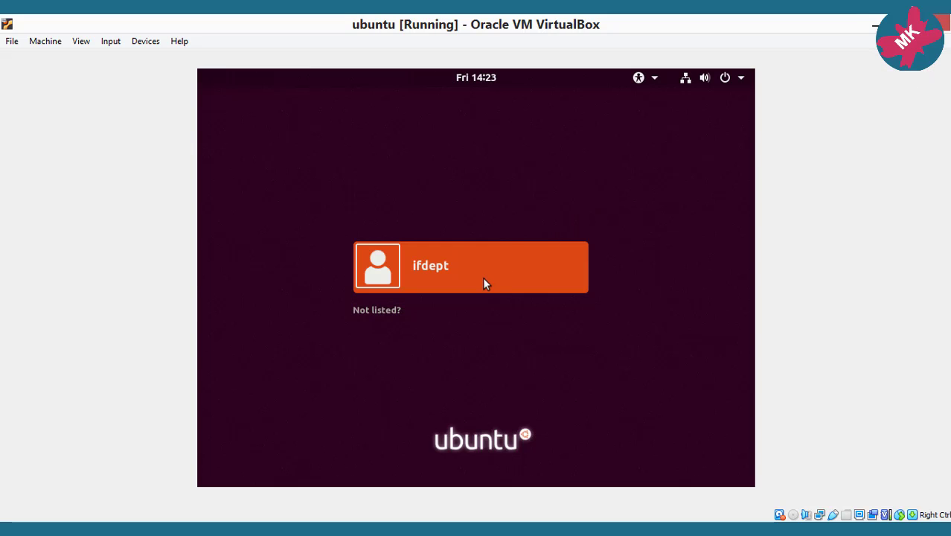
{"action": "left_click", "coordinate": [383, 270]}
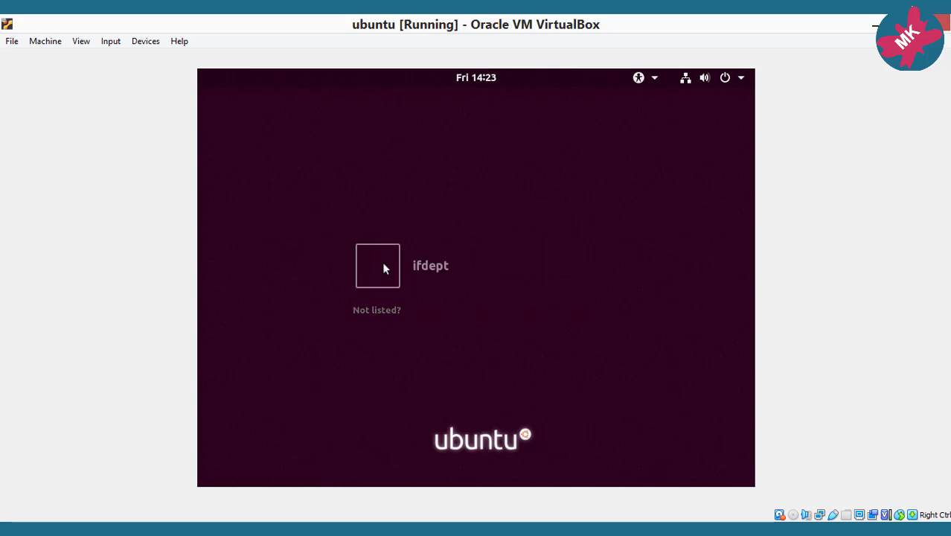
{"action": "type", "text": "••••••"}
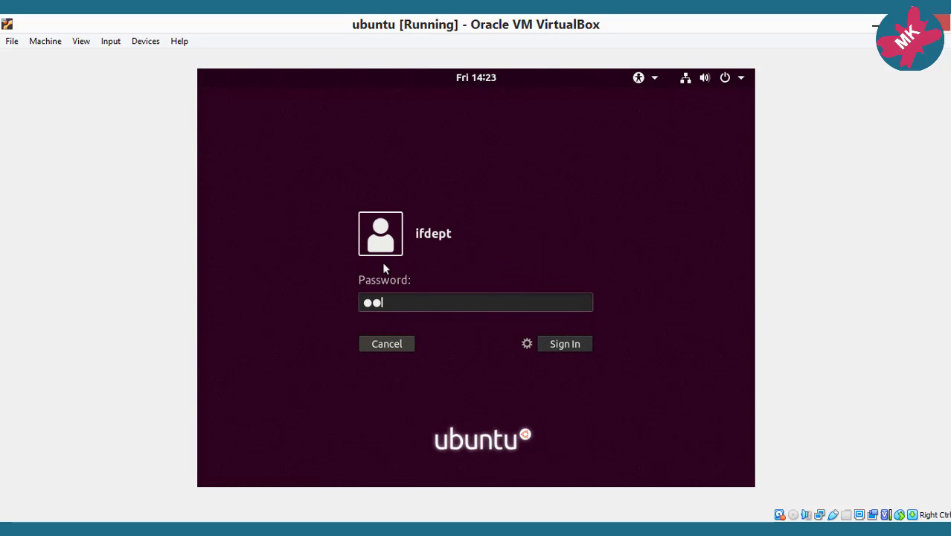
{"action": "key", "text": "Return"}
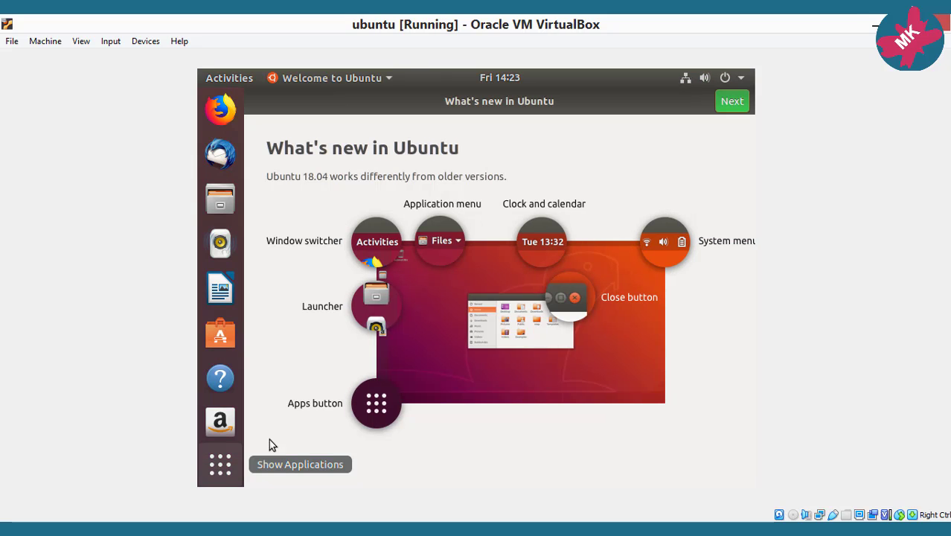
- Complete the Welcome to Ubuntu pages without setting up Livepatch, and open a terminal
{"action": "left_click", "coordinate": [728, 104]}
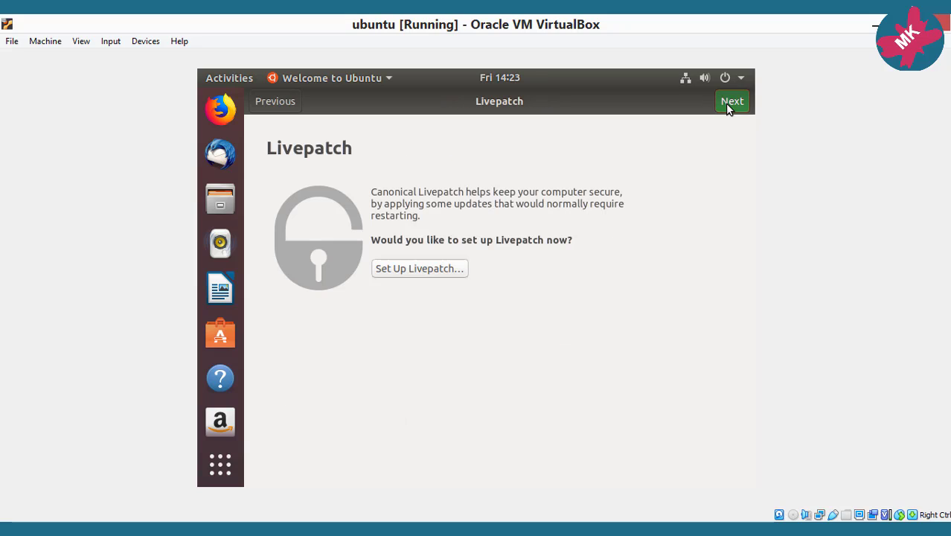
{"action": "left_click", "coordinate": [727, 104]}
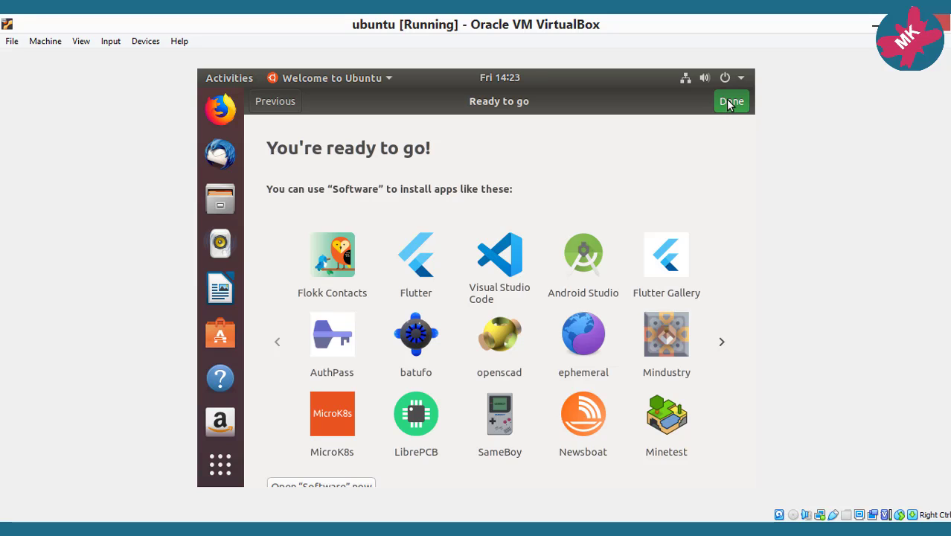
{"action": "left_click", "coordinate": [730, 104]}
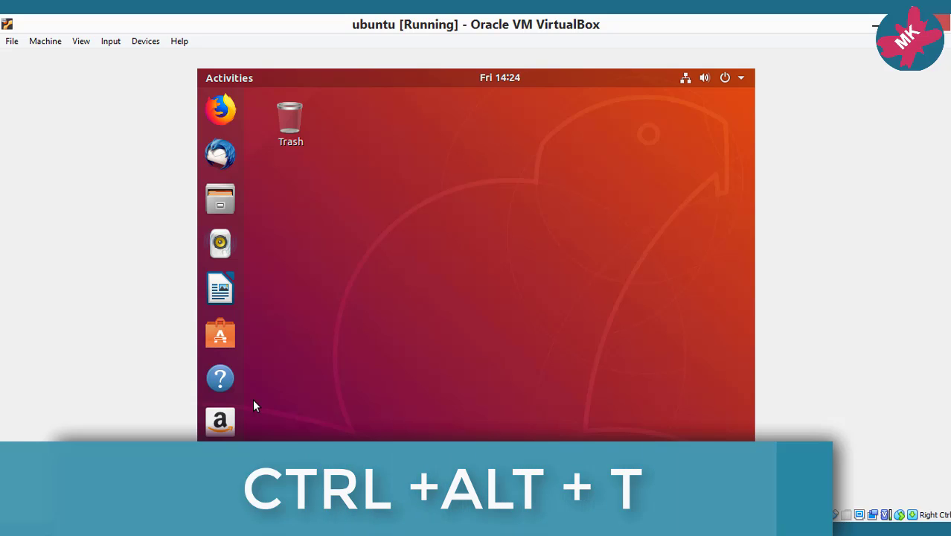
{"action": "key", "text": "ctrl+alt+t"}
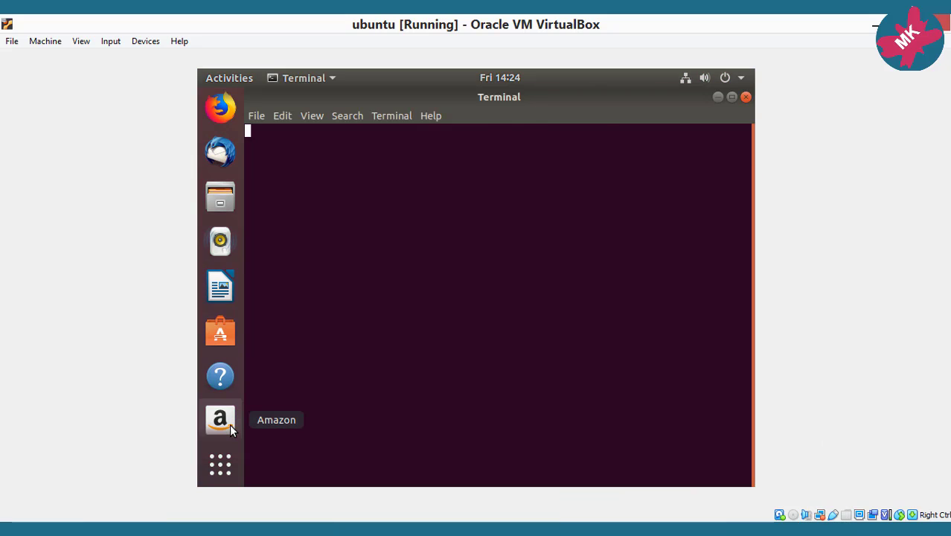